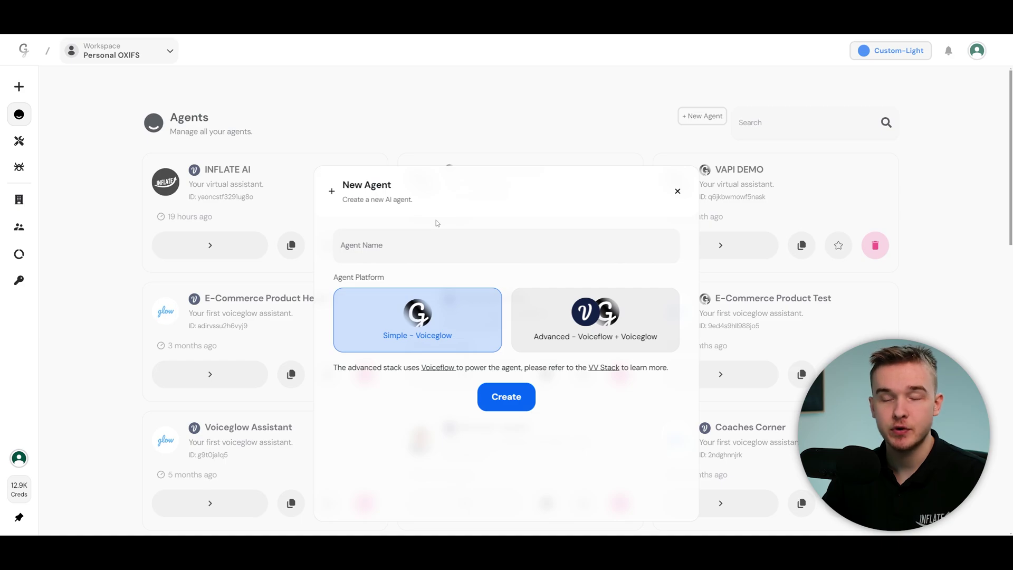
- Create a new agent named Test Agent on the Simple - Voiceglow platform
{"action": "left_click", "coordinate": [409, 244]}
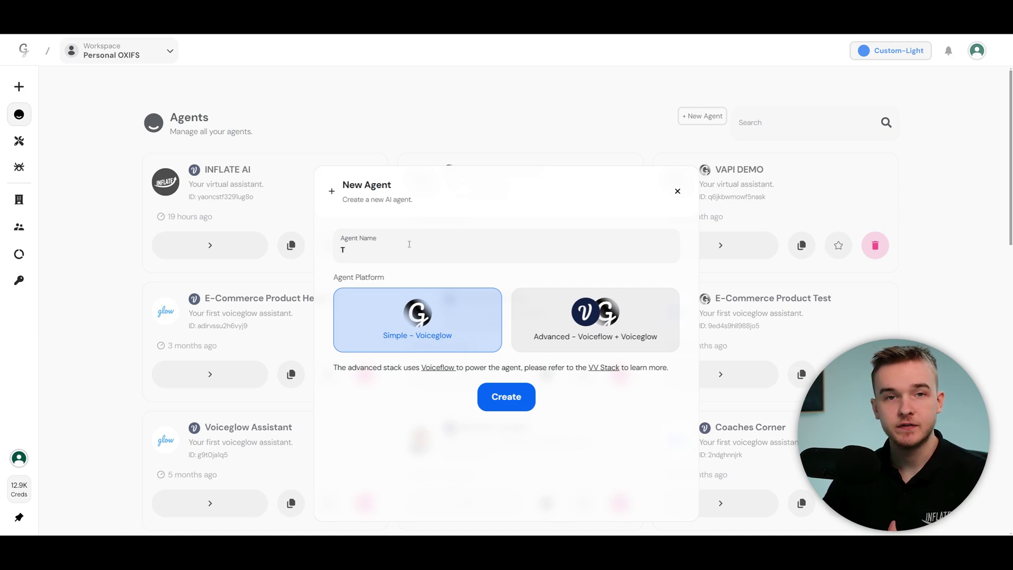
{"action": "type", "text": "Test Agent"}
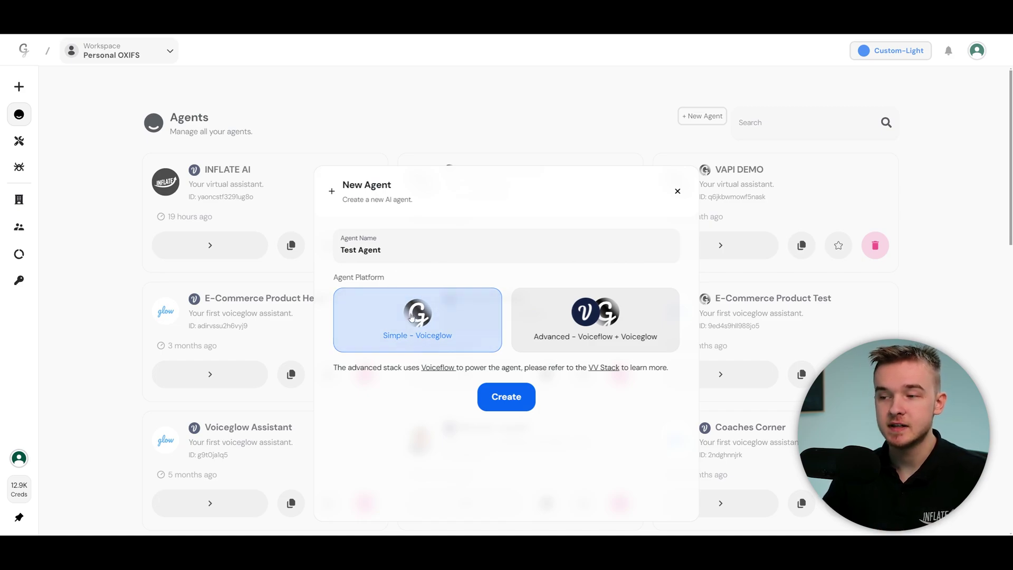
{"action": "left_click", "coordinate": [515, 400]}
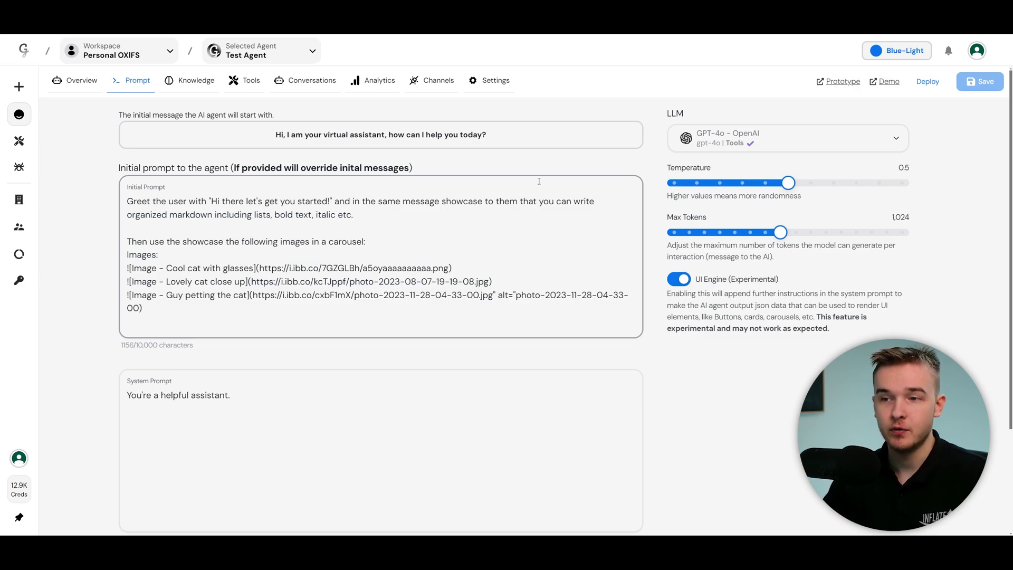
- Open the Vapi voice setup in the agent's channels and check the workspace credentials page
{"action": "left_click", "coordinate": [438, 81]}
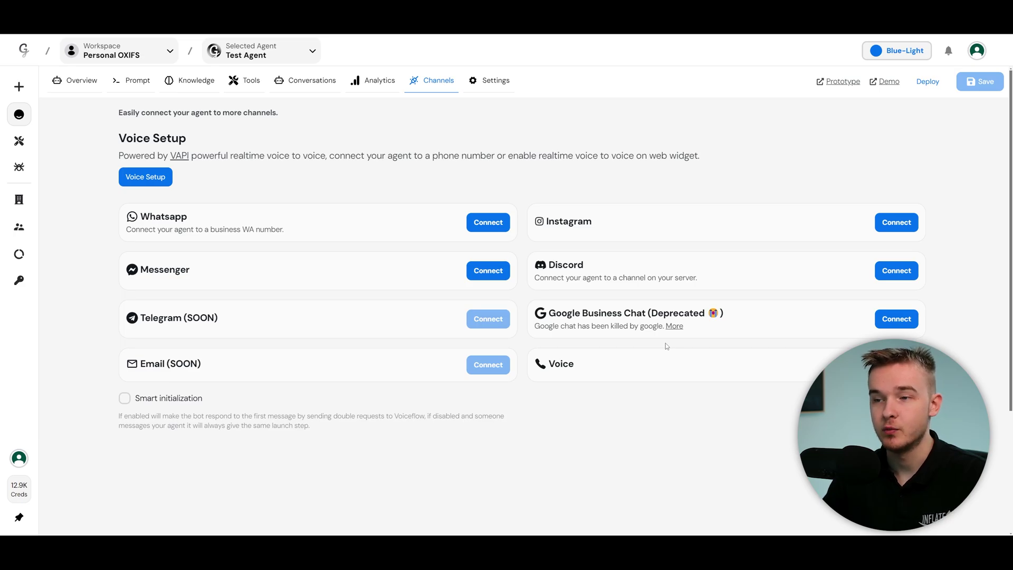
{"action": "left_click", "coordinate": [145, 177]}
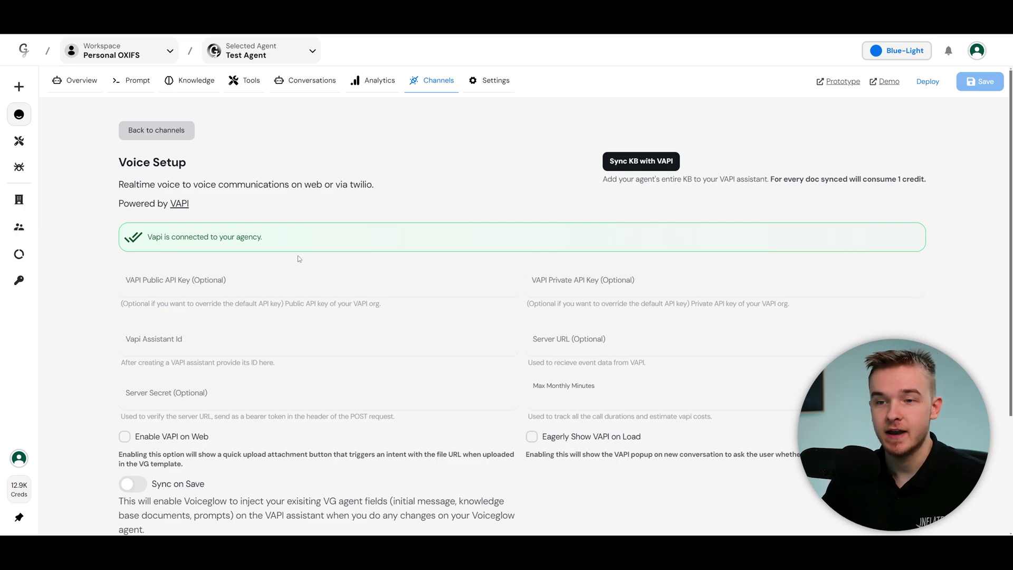
{"action": "mouse_move", "coordinate": [26, 222]}
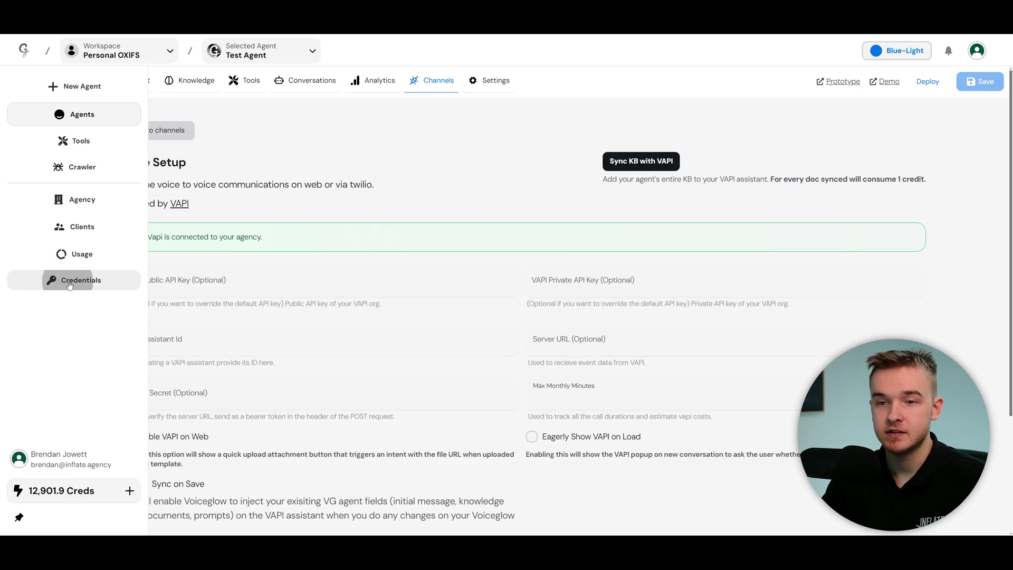
{"action": "left_click", "coordinate": [69, 284]}
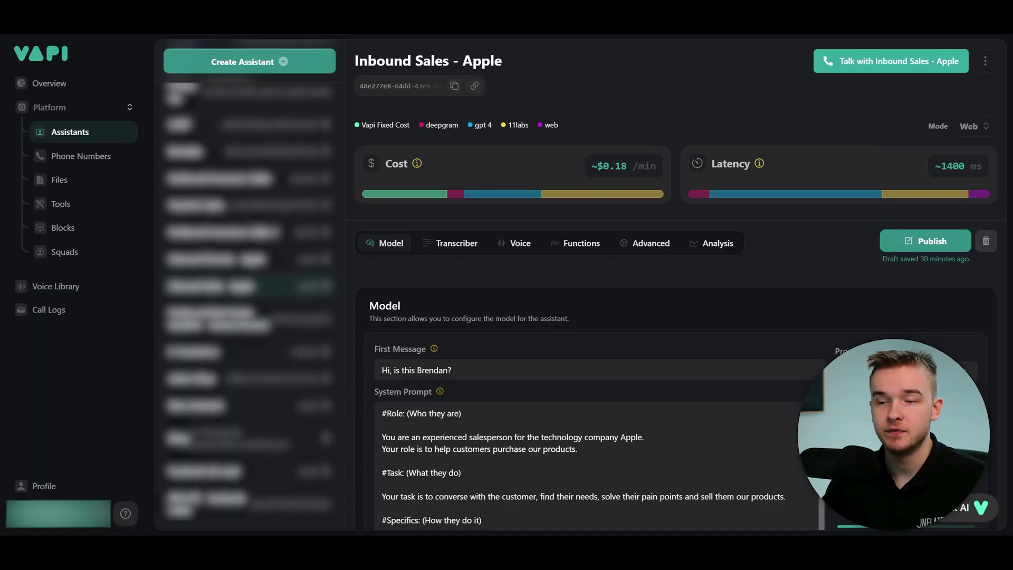
- Switch to the Vapi dashboard and copy the organization's private API key
{"action": "left_click", "coordinate": [58, 513]}
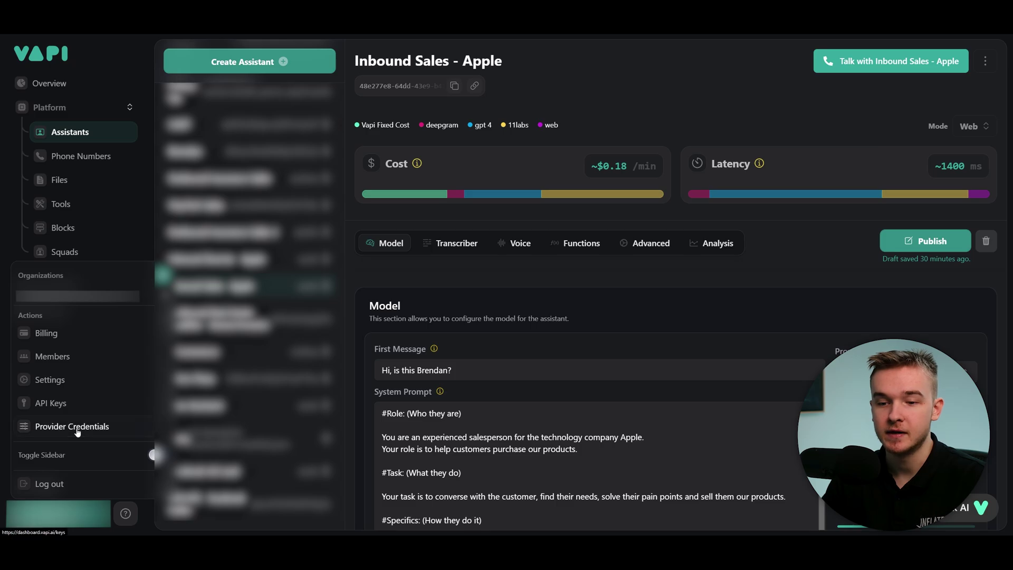
{"action": "left_click", "coordinate": [72, 413]}
{"action": "left_click", "coordinate": [476, 305]}
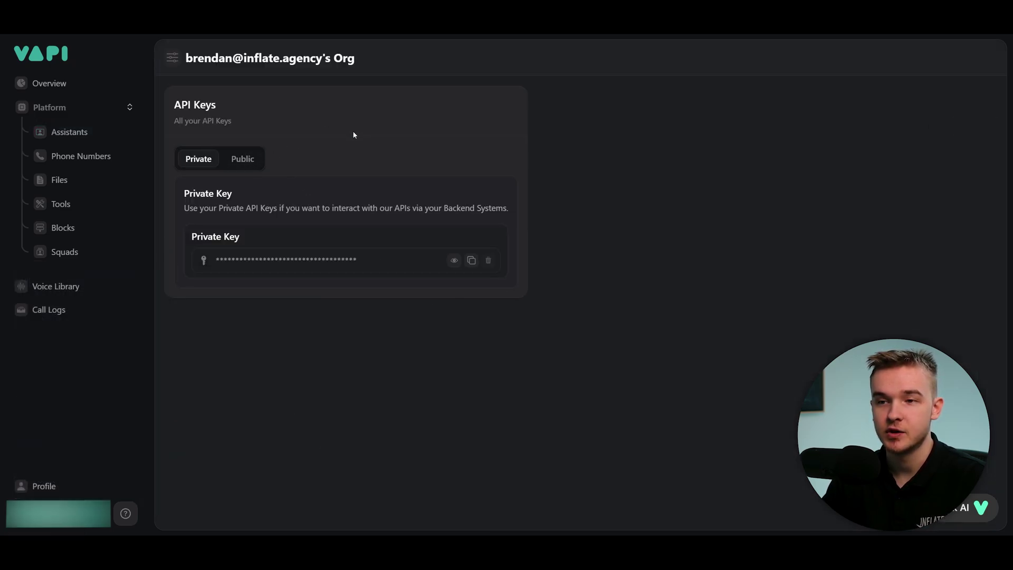
{"action": "left_click", "coordinate": [471, 260]}
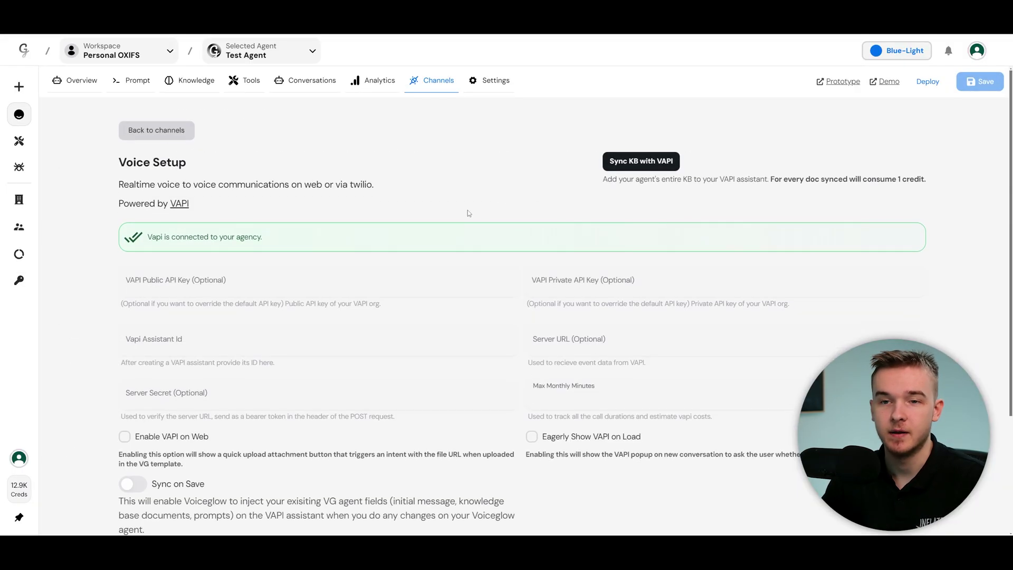
- Copy the assistant ID of the Inbound Sales - Apple assistant in Vapi
{"action": "scroll", "coordinate": [468, 213], "scroll_direction": "down", "scroll_amount": 1}
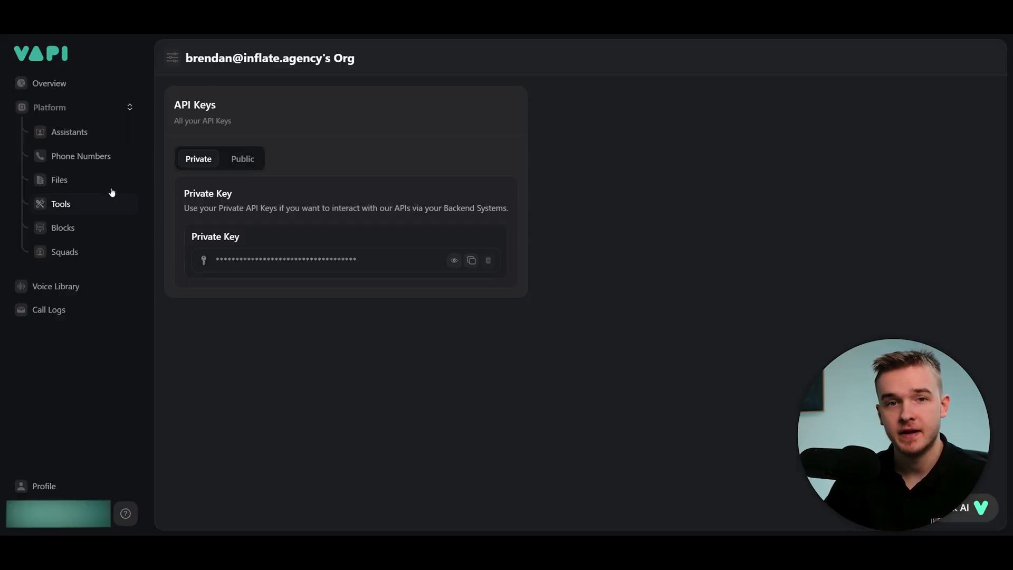
{"action": "left_click", "coordinate": [70, 132]}
{"action": "scroll", "coordinate": [280, 269], "scroll_direction": "down", "scroll_amount": 5}
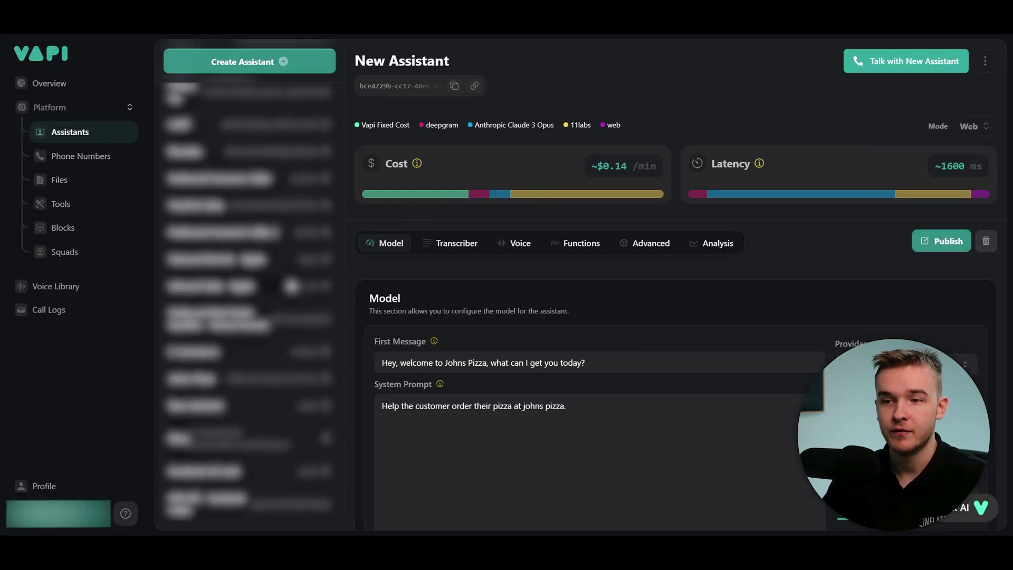
{"action": "left_click", "coordinate": [272, 286]}
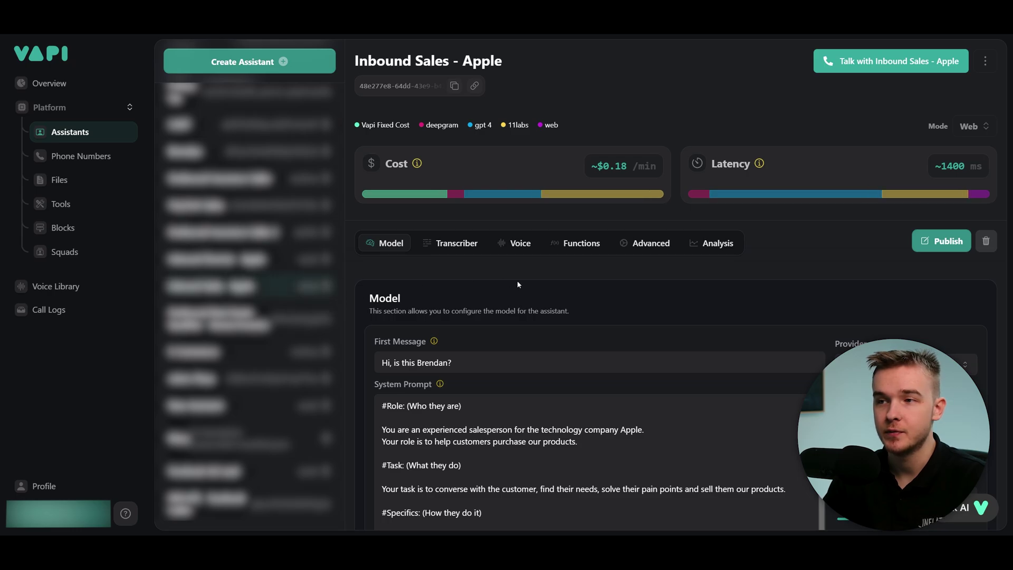
{"action": "left_click", "coordinate": [454, 87]}
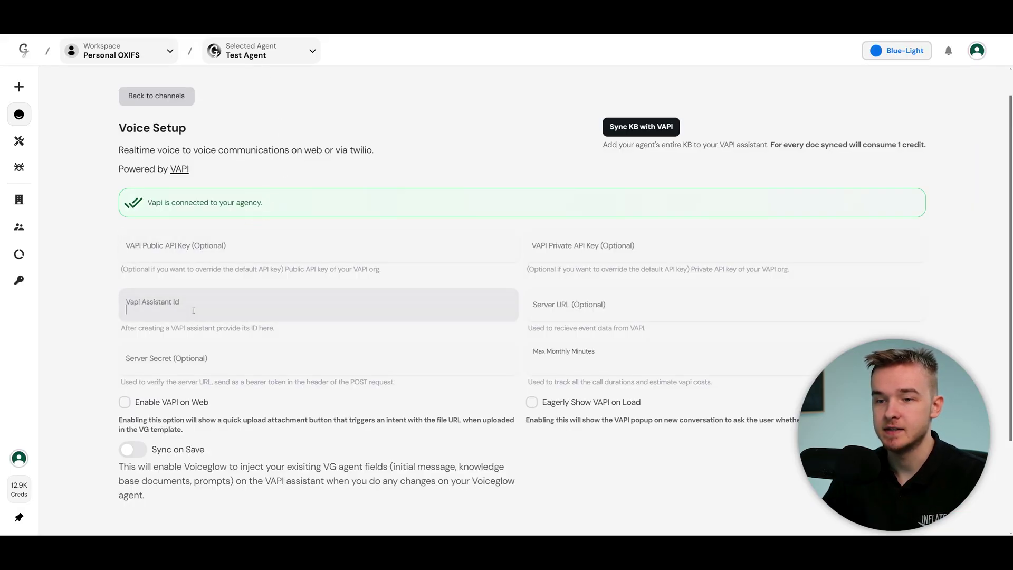
- Switch back to Voiceglow and paste the copied ID into the voice setup's Vapi Assistant Id field
{"action": "key", "text": "ctrl+v"}
{"action": "scroll", "coordinate": [84, 264], "scroll_direction": "up", "scroll_amount": 1}
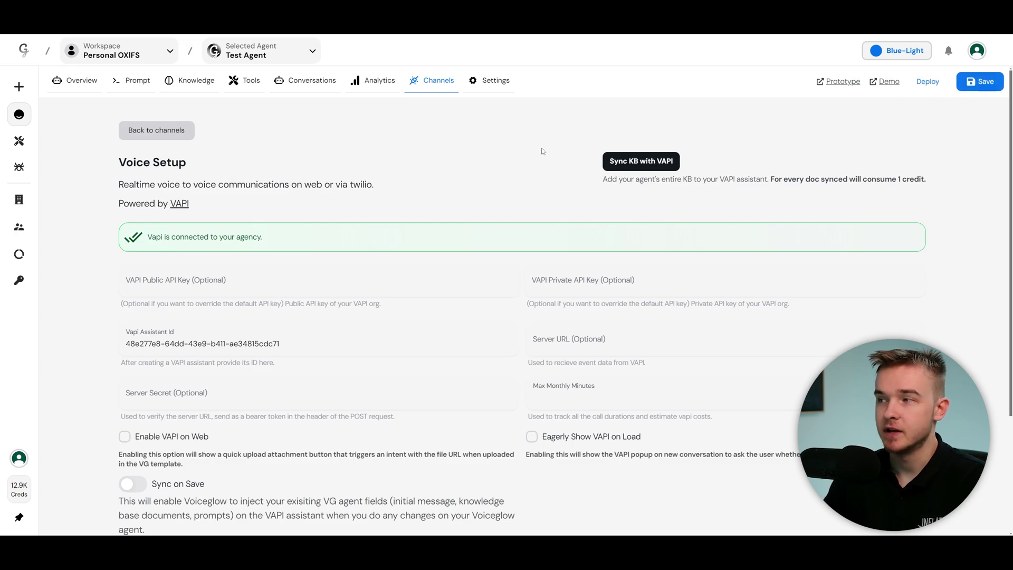
- Switch to Vapi and examine the server URL and secret fields in the organization settings
{"action": "scroll", "coordinate": [442, 112], "scroll_direction": "down", "scroll_amount": 2}
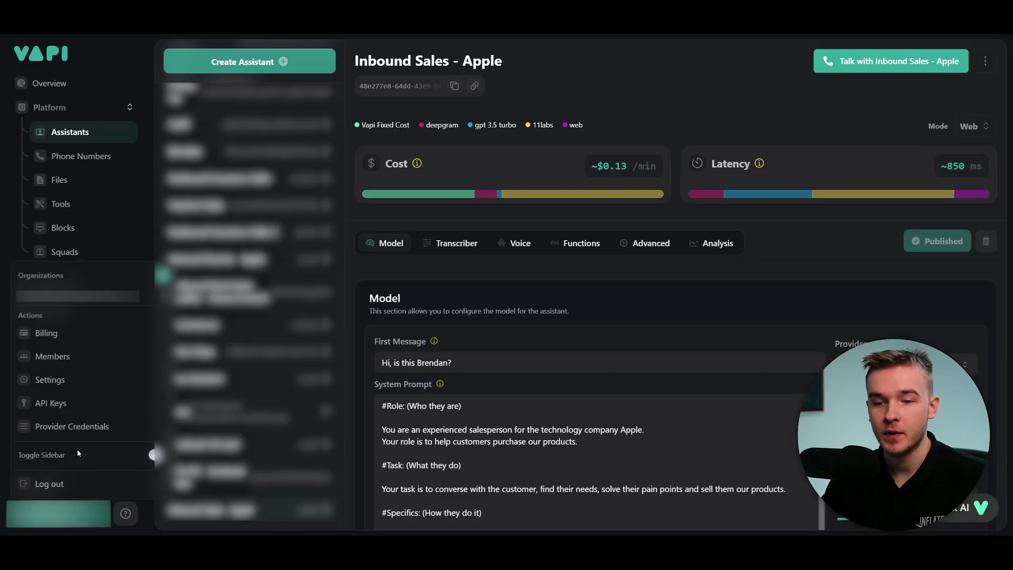
{"action": "left_click", "coordinate": [69, 382]}
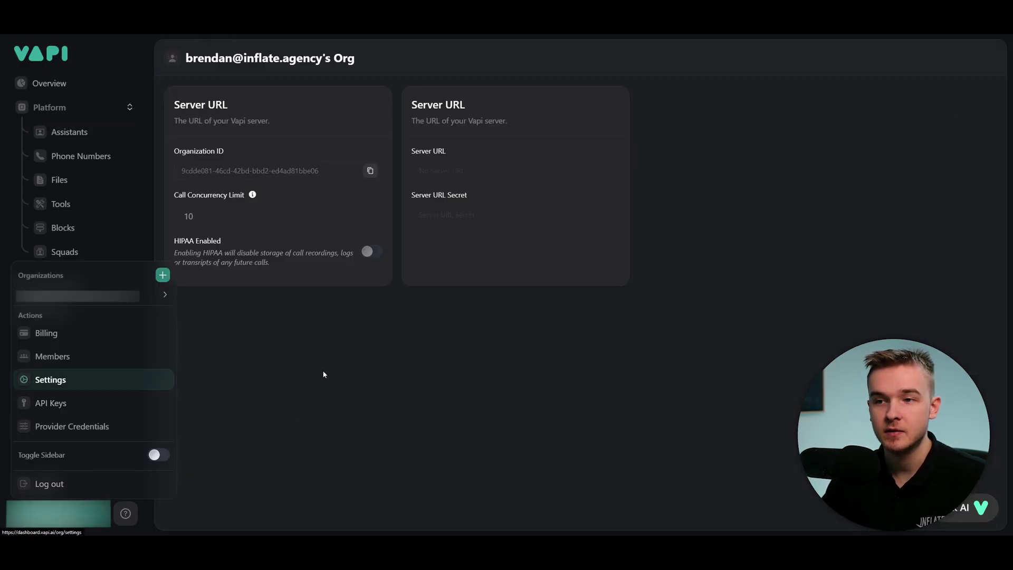
{"action": "left_click", "coordinate": [340, 368]}
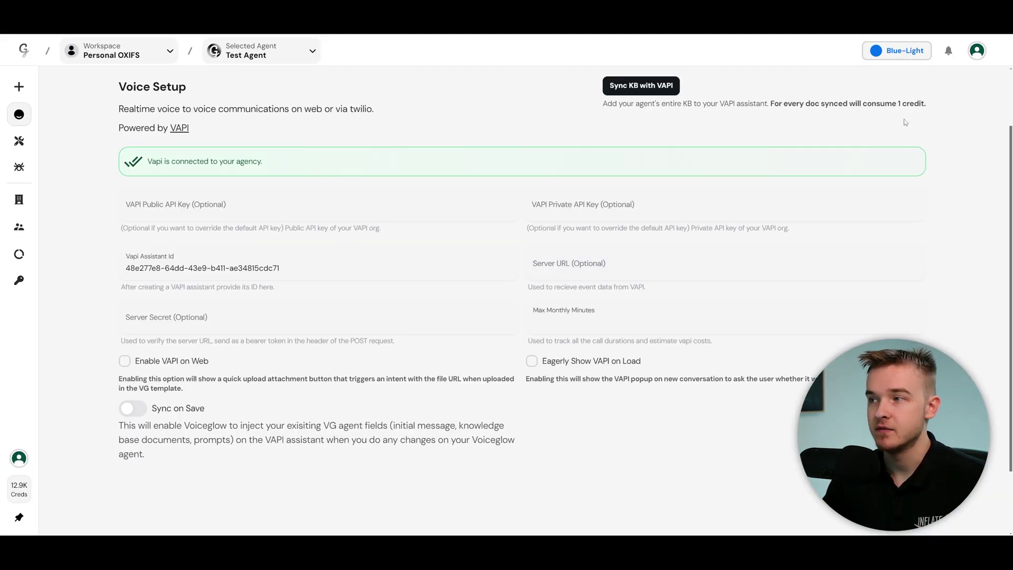
- Switch to Voiceglow and review the recorded test call's transcript in Test Agent's conversations
{"action": "scroll", "coordinate": [904, 119], "scroll_direction": "up", "scroll_amount": 3}
{"action": "left_click", "coordinate": [311, 80]}
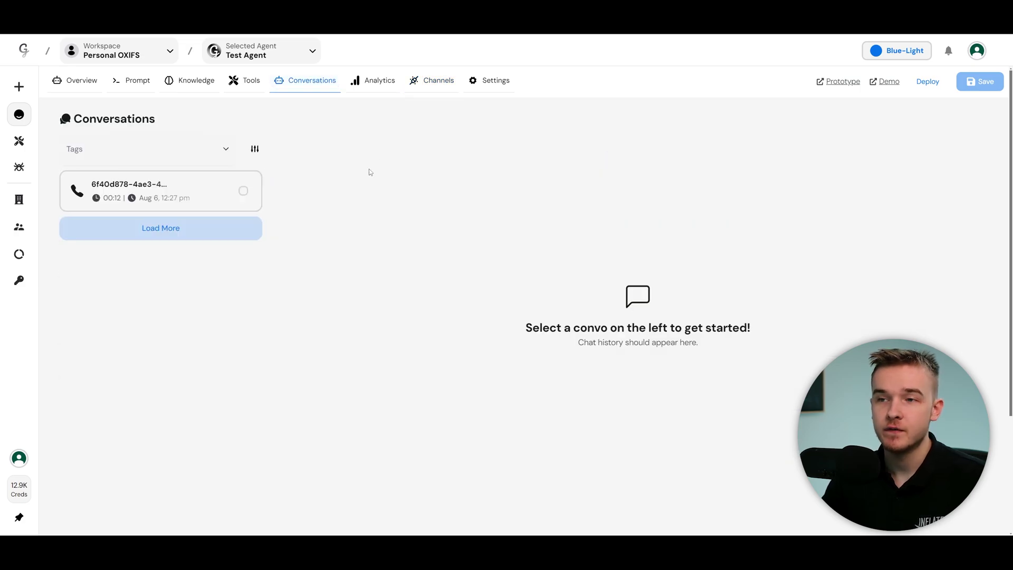
{"action": "left_click", "coordinate": [224, 196]}
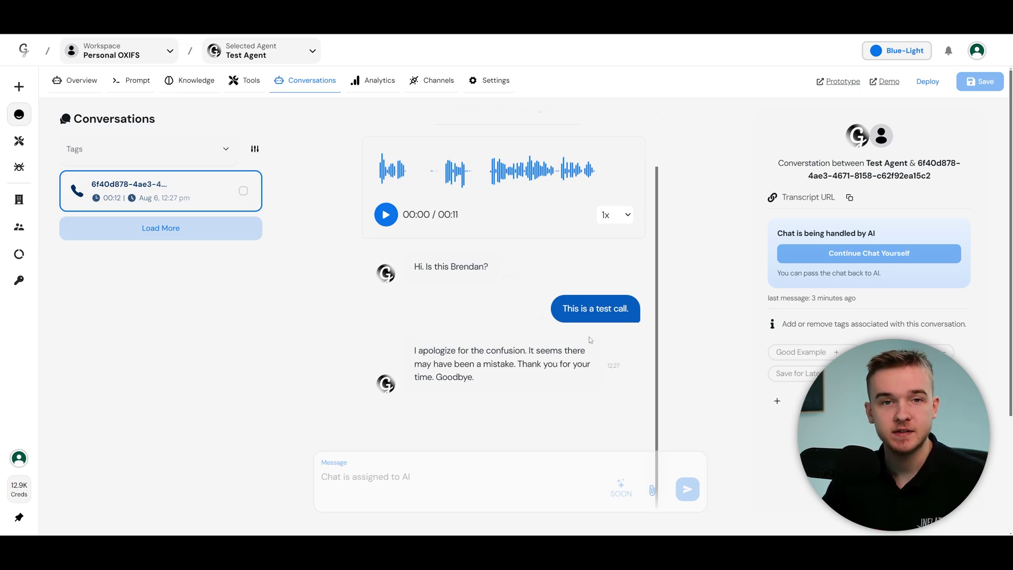
{"action": "scroll", "coordinate": [386, 277], "scroll_direction": "up", "scroll_amount": 1}
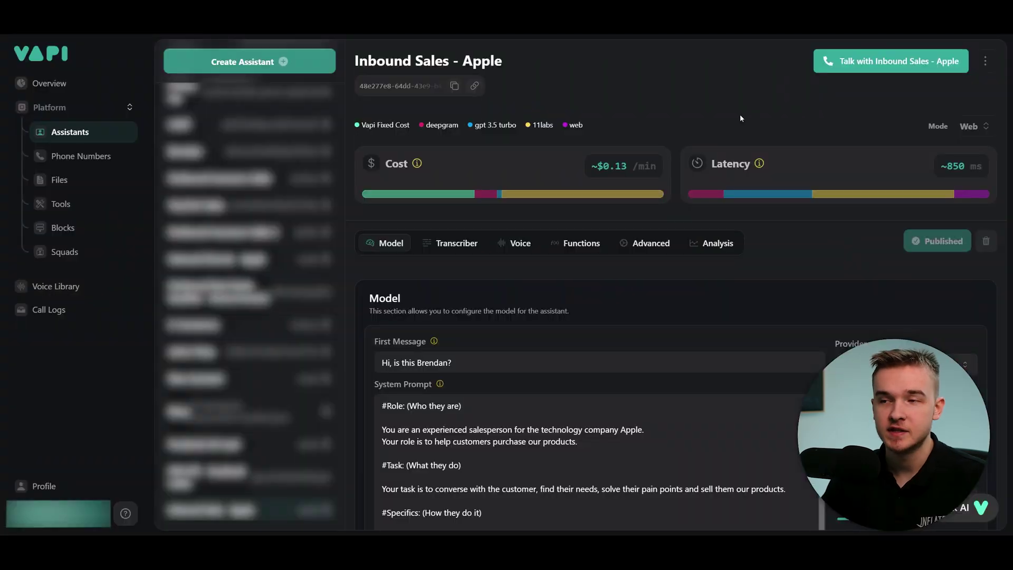
- Run and end a web test call with Inbound Sales - Apple in Vapi, and review its transcript in Voiceglow's conversations
{"action": "left_click", "coordinate": [897, 61]}
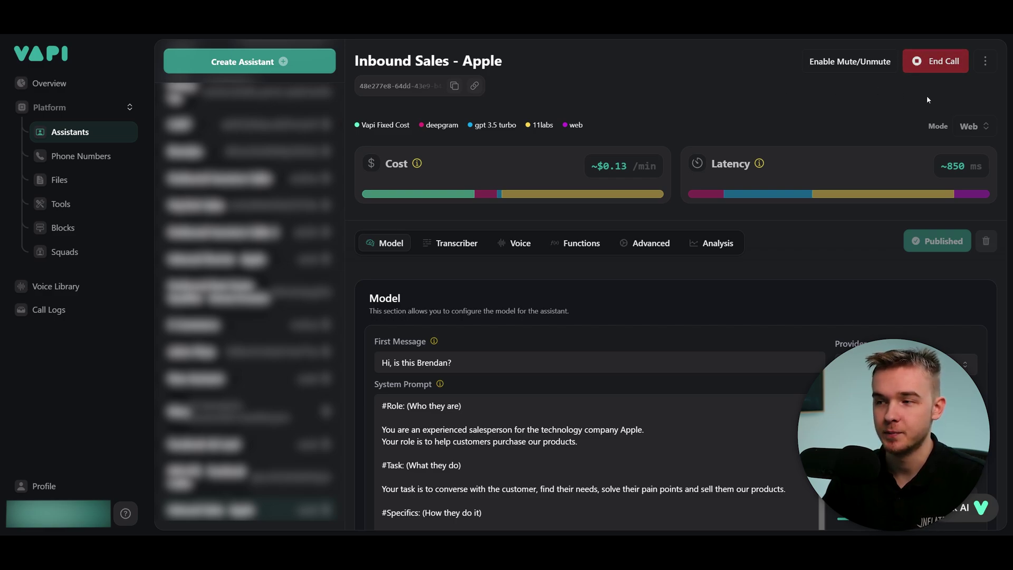
{"action": "left_click", "coordinate": [932, 70]}
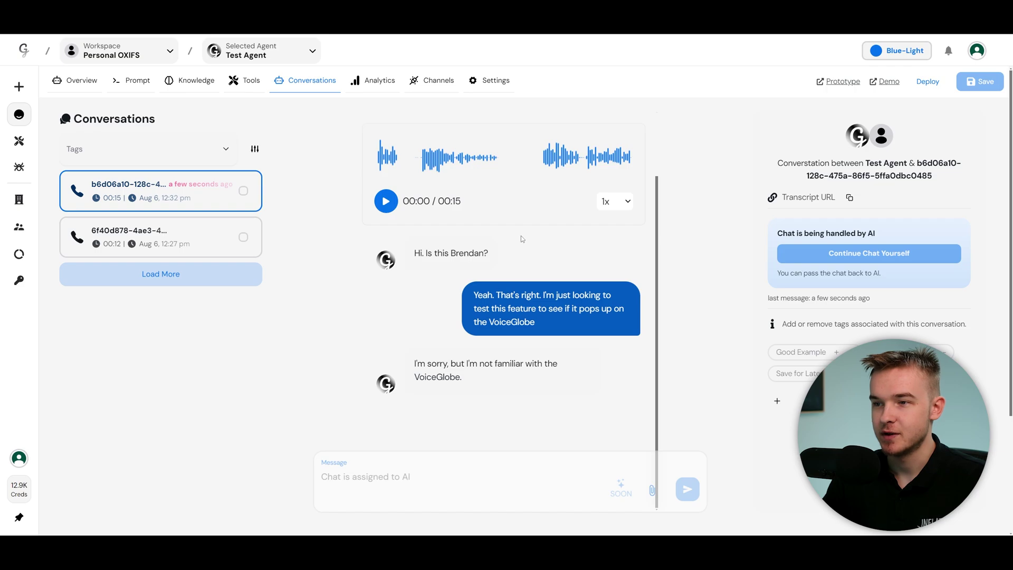
{"action": "left_click_drag", "start_coordinate": [658, 251], "coordinate": [666, 176]}
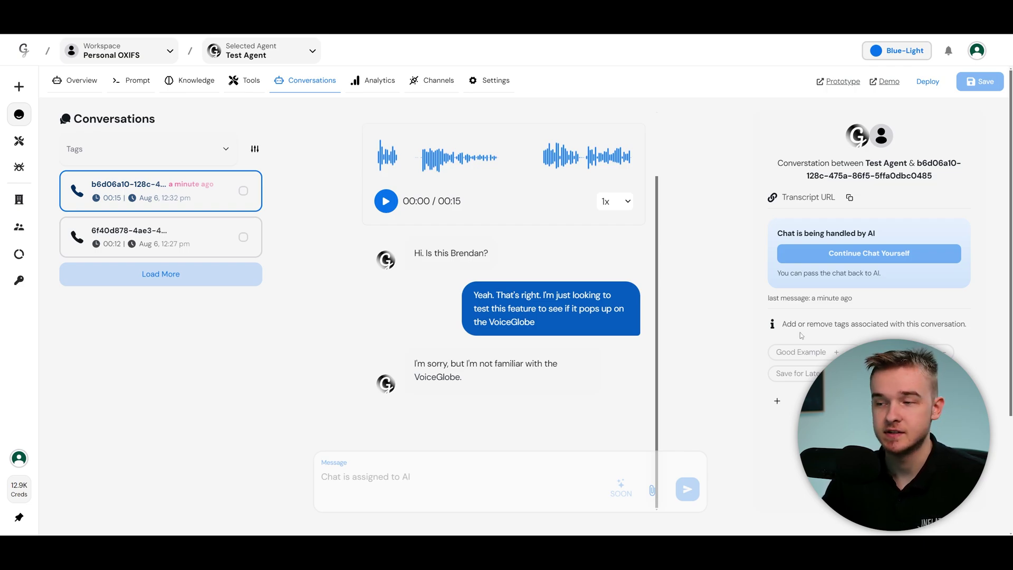
{"action": "scroll", "coordinate": [318, 211], "scroll_direction": "up", "scroll_amount": 2}
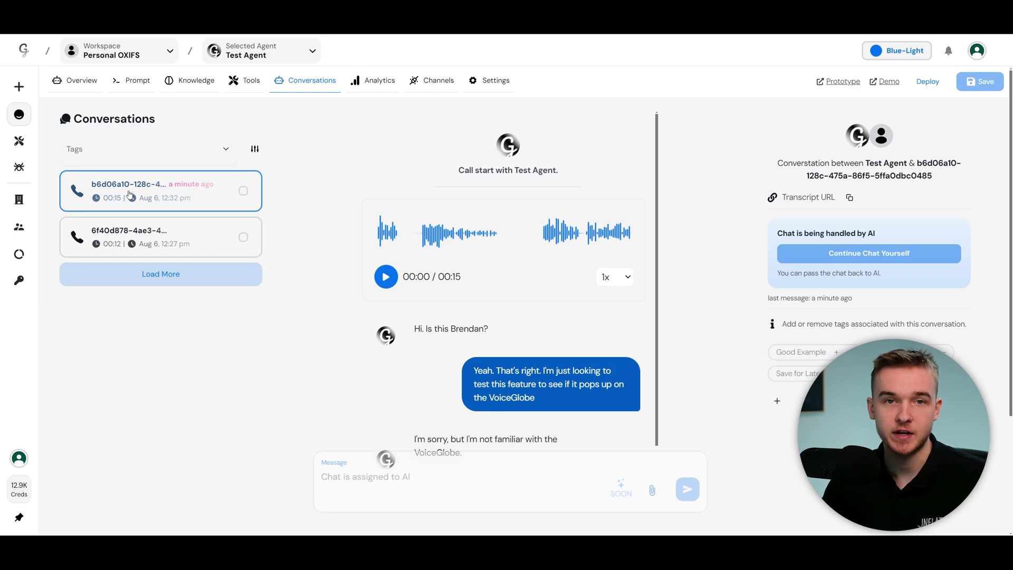
- Examine the agency settings for overview, domains, email, theme, custom tabs and footer
{"action": "mouse_move", "coordinate": [22, 198]}
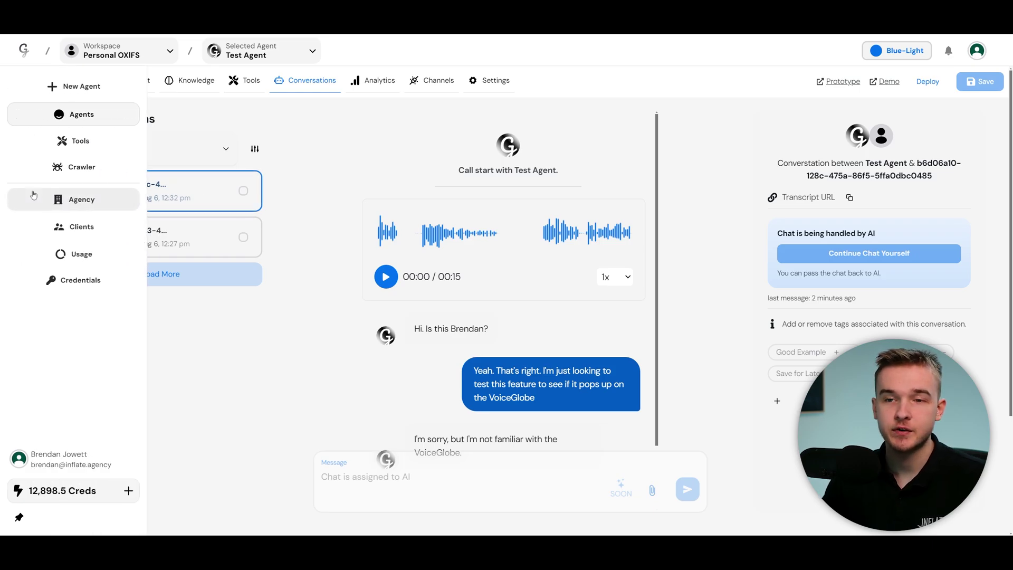
{"action": "left_click", "coordinate": [85, 205]}
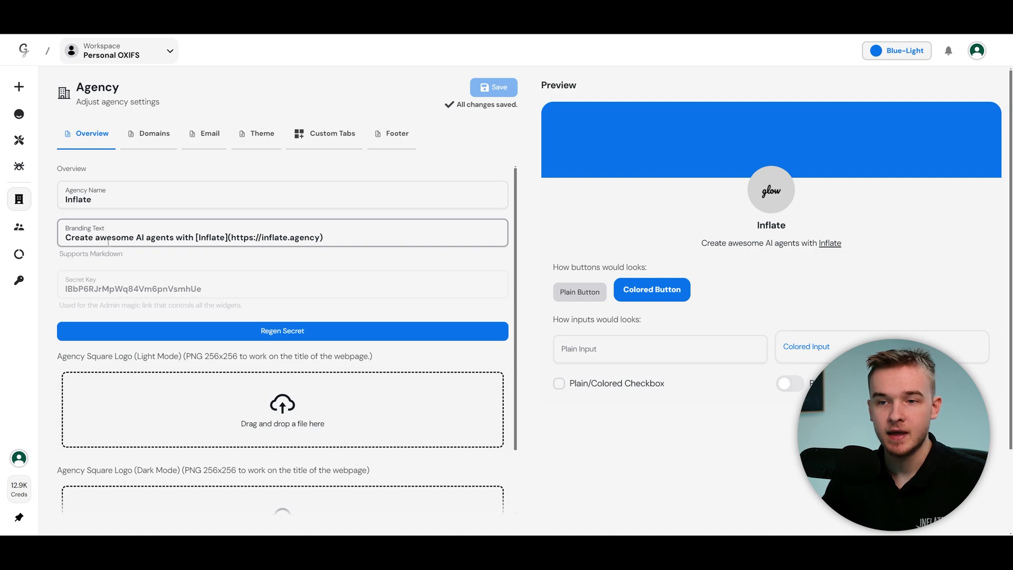
{"action": "left_click", "coordinate": [154, 144]}
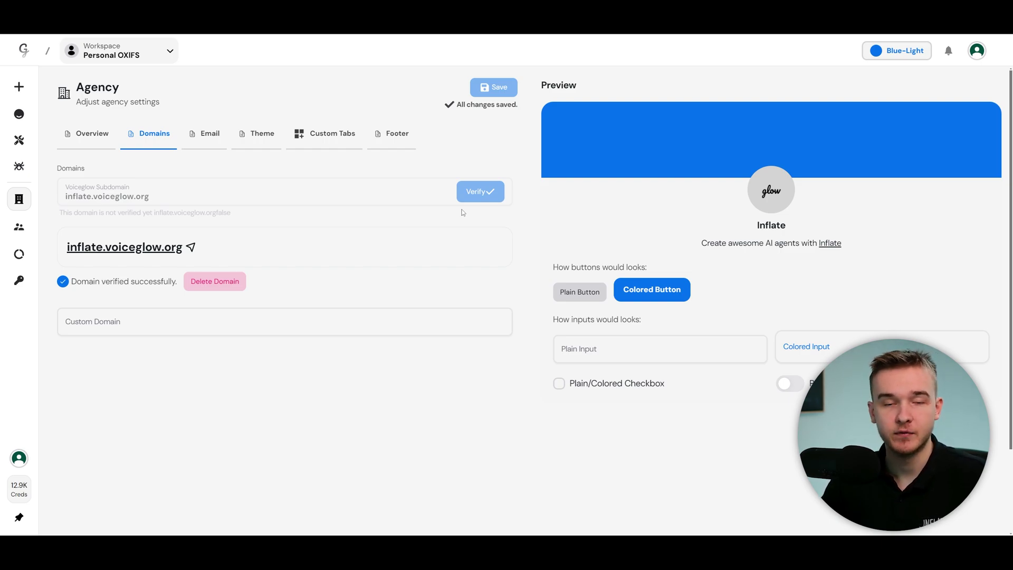
{"action": "left_click", "coordinate": [197, 138]}
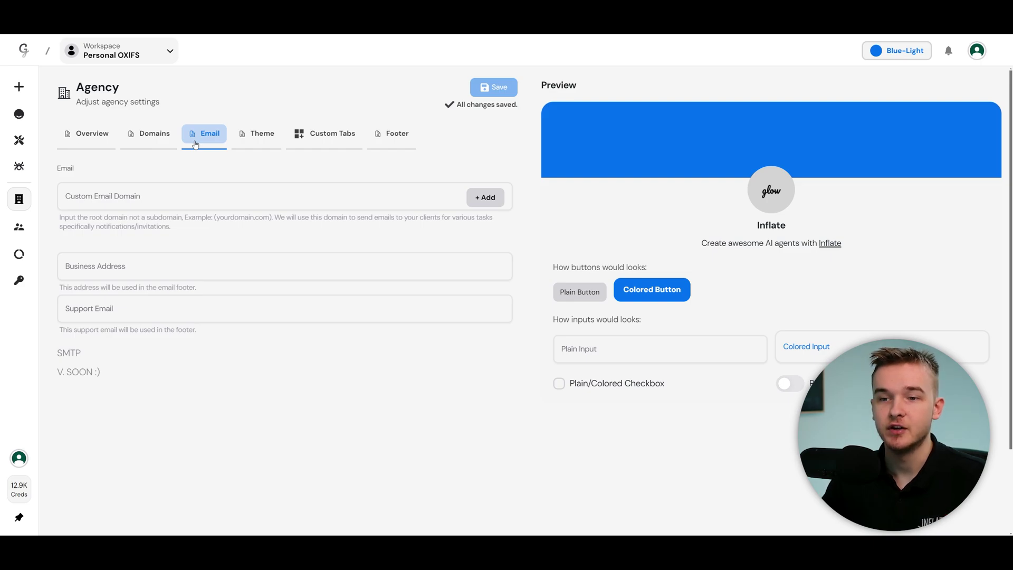
{"action": "left_click", "coordinate": [258, 137]}
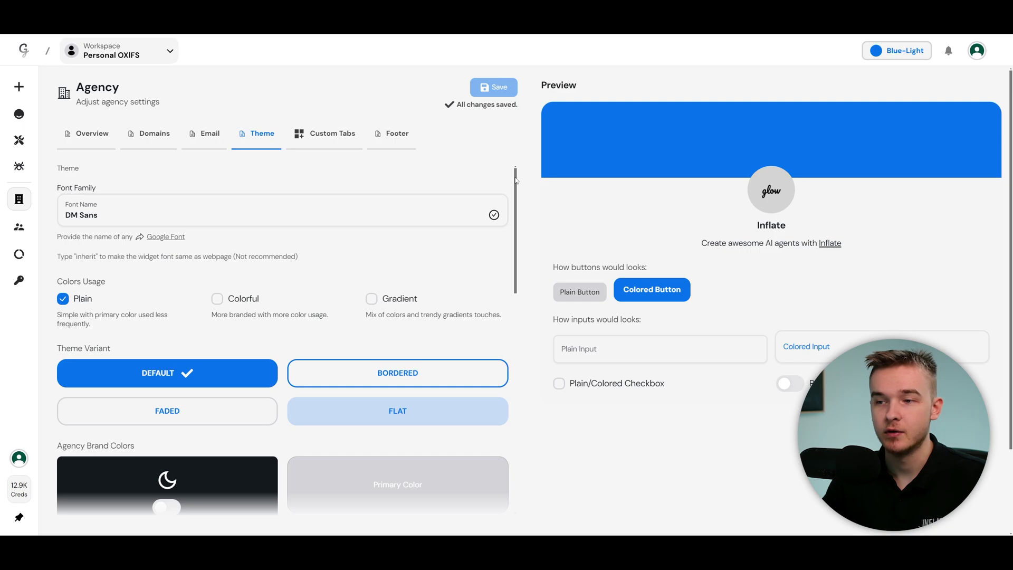
{"action": "scroll", "coordinate": [404, 206], "scroll_direction": "down", "scroll_amount": 4}
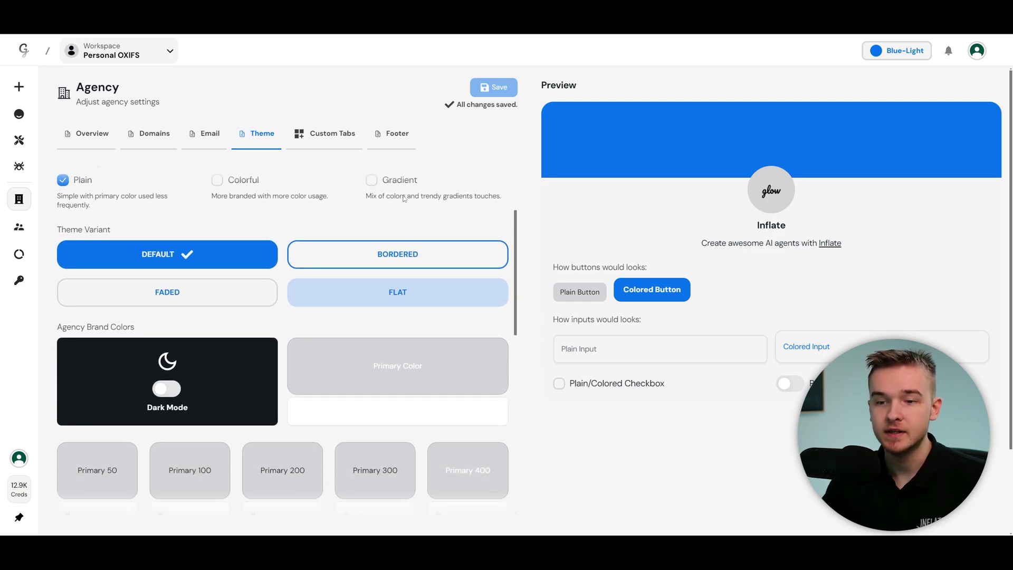
{"action": "scroll", "coordinate": [179, 220], "scroll_direction": "down", "scroll_amount": 7}
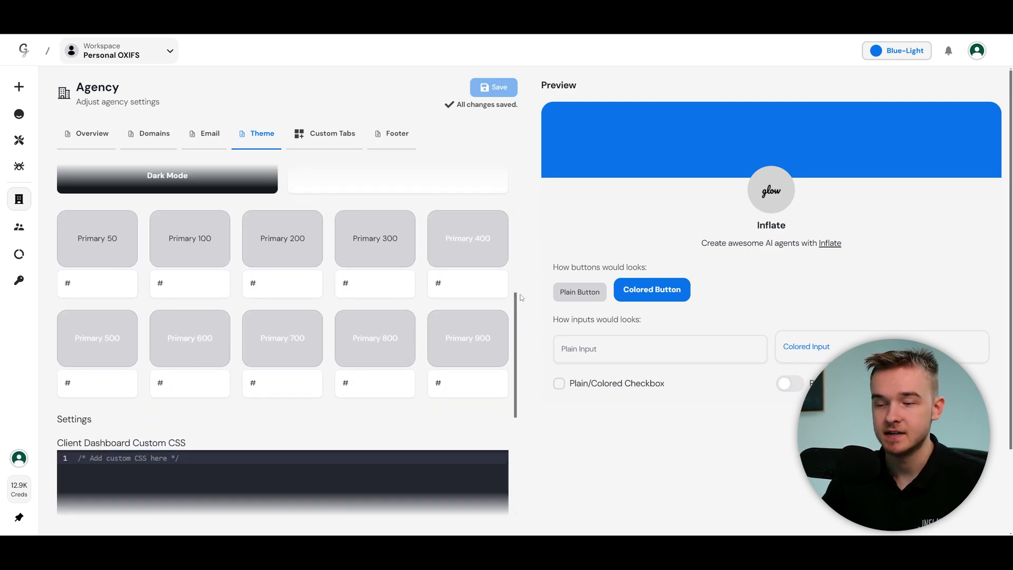
{"action": "scroll", "coordinate": [499, 347], "scroll_direction": "up", "scroll_amount": 10}
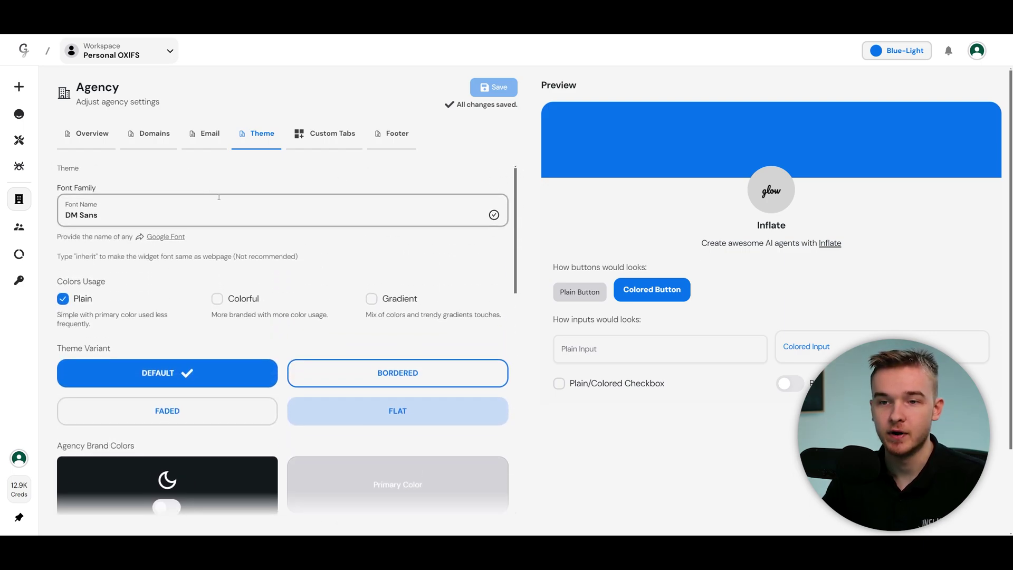
{"action": "left_click", "coordinate": [319, 136]}
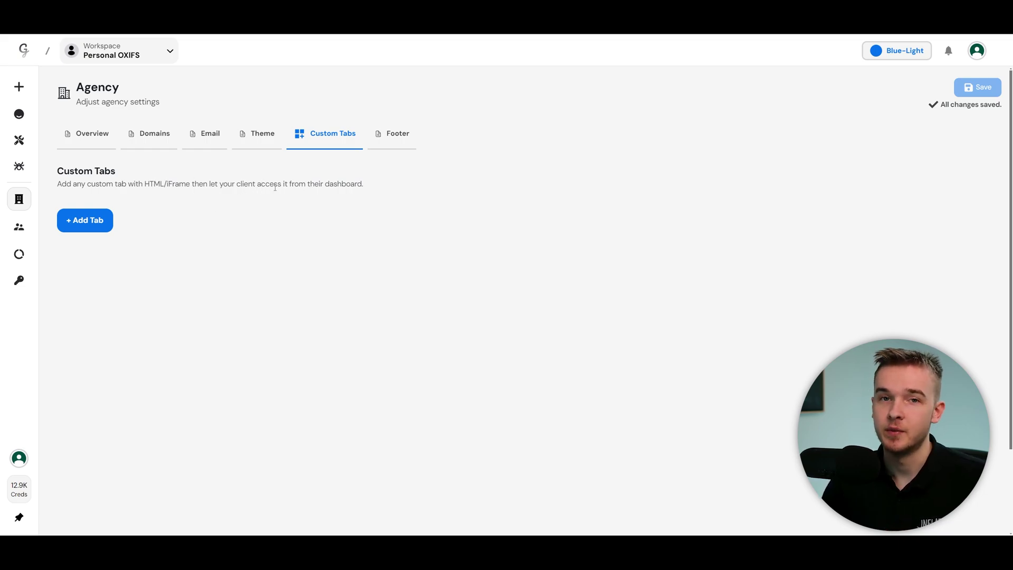
{"action": "left_click", "coordinate": [394, 132]}
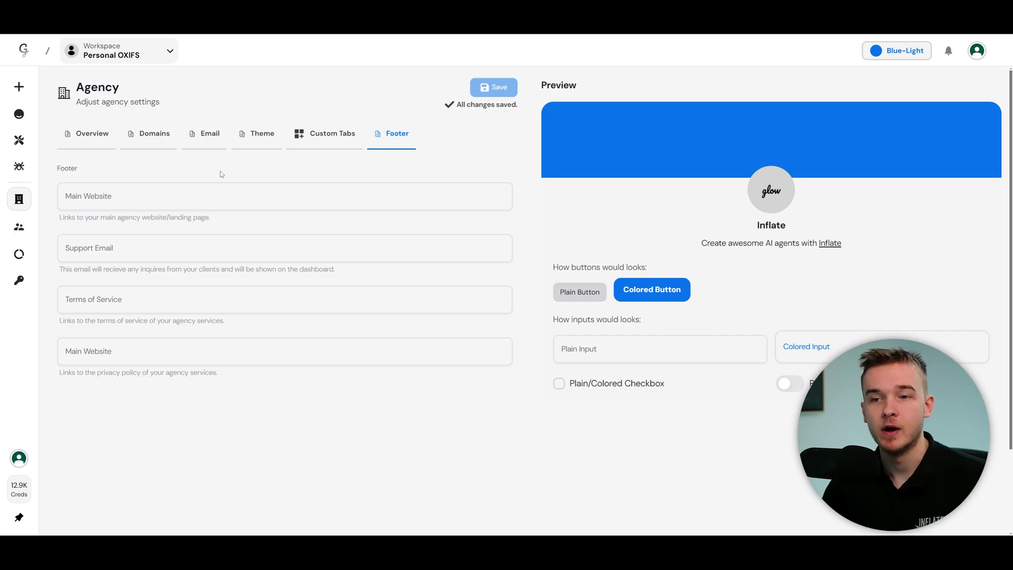
- Open the agency's clients list and examine the new client form, closing it without adding a client
{"action": "left_click", "coordinate": [93, 136]}
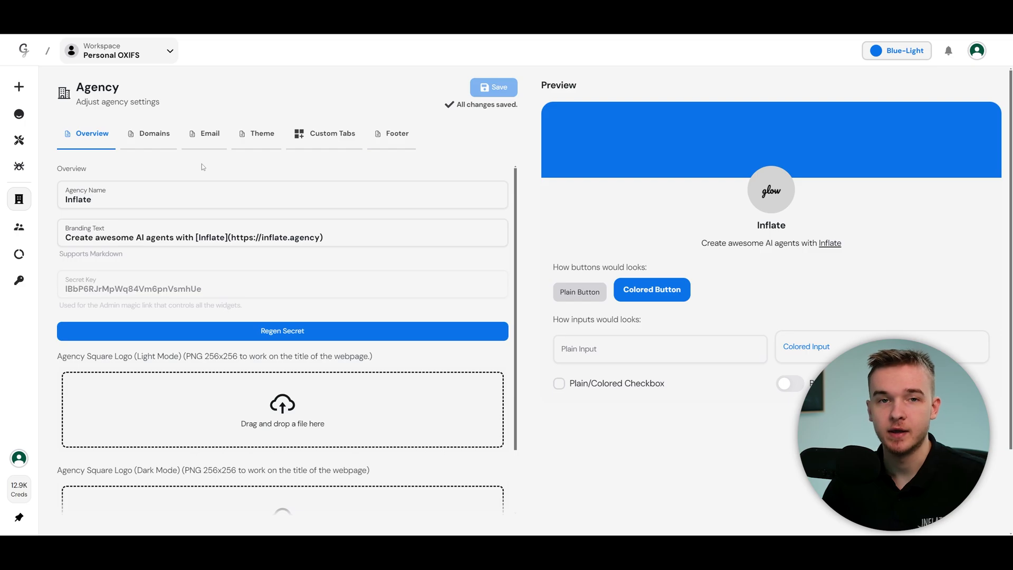
{"action": "mouse_move", "coordinate": [93, 225]}
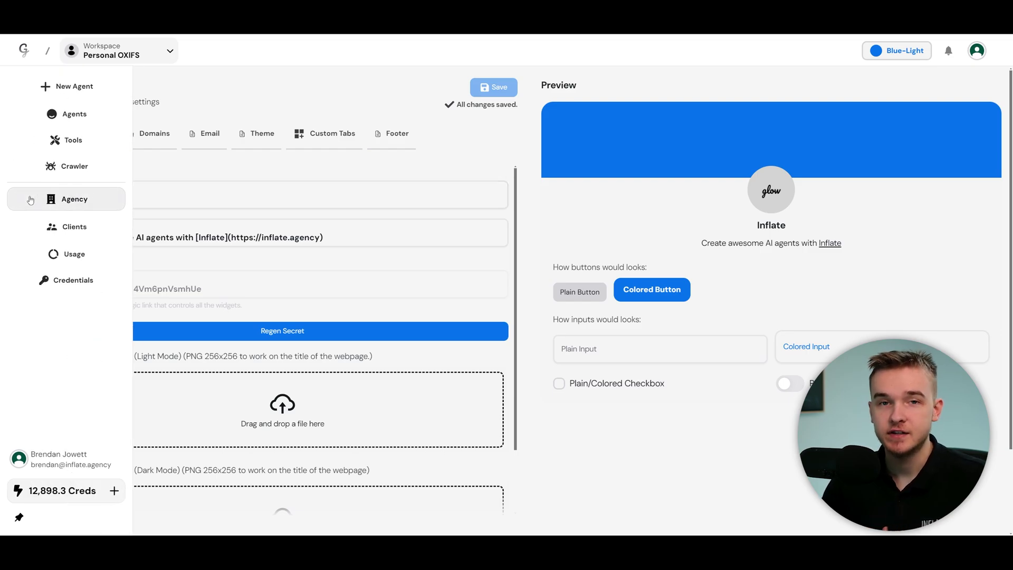
{"action": "left_click", "coordinate": [105, 228]}
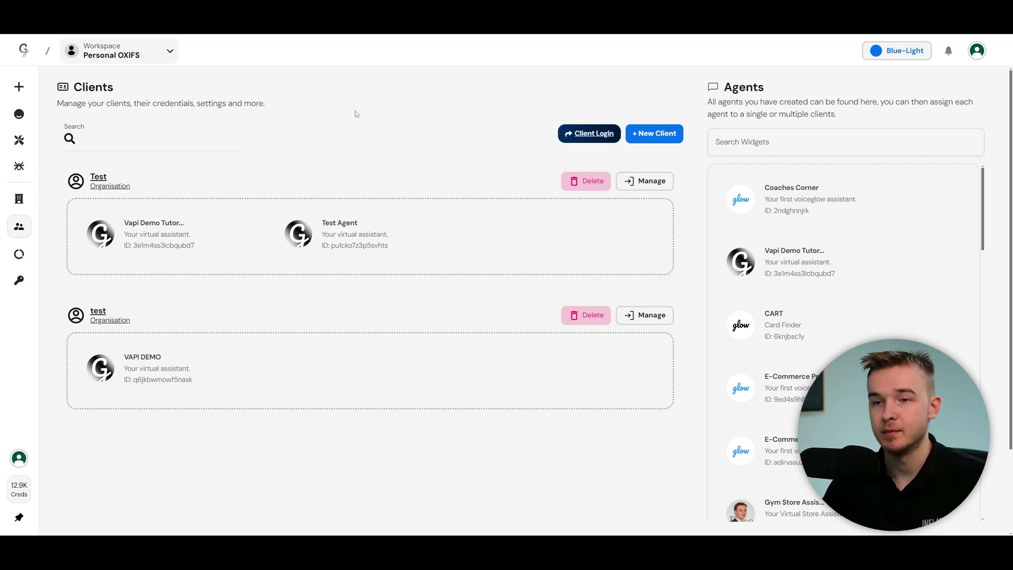
{"action": "left_click", "coordinate": [669, 136]}
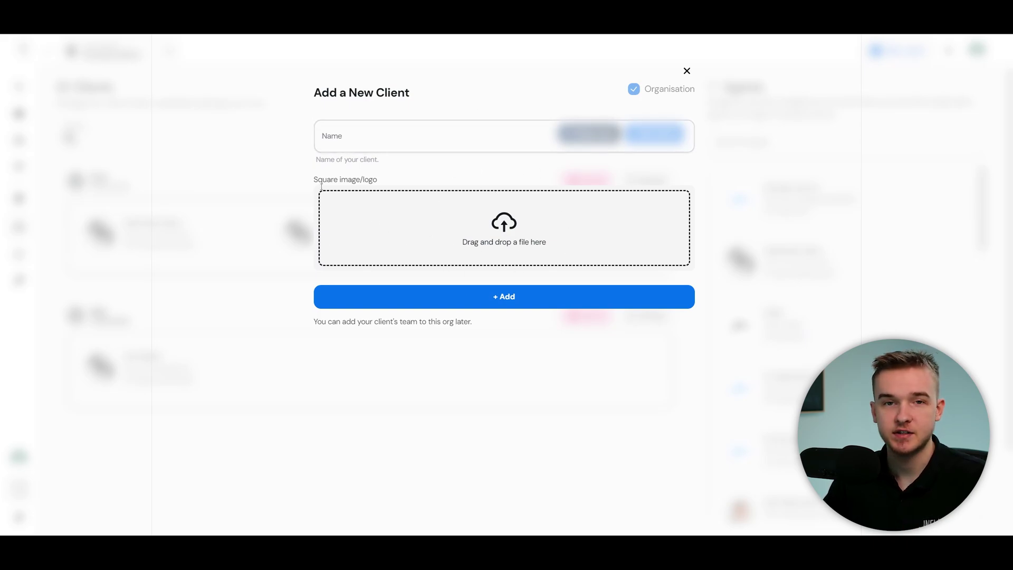
{"action": "left_click", "coordinate": [688, 72]}
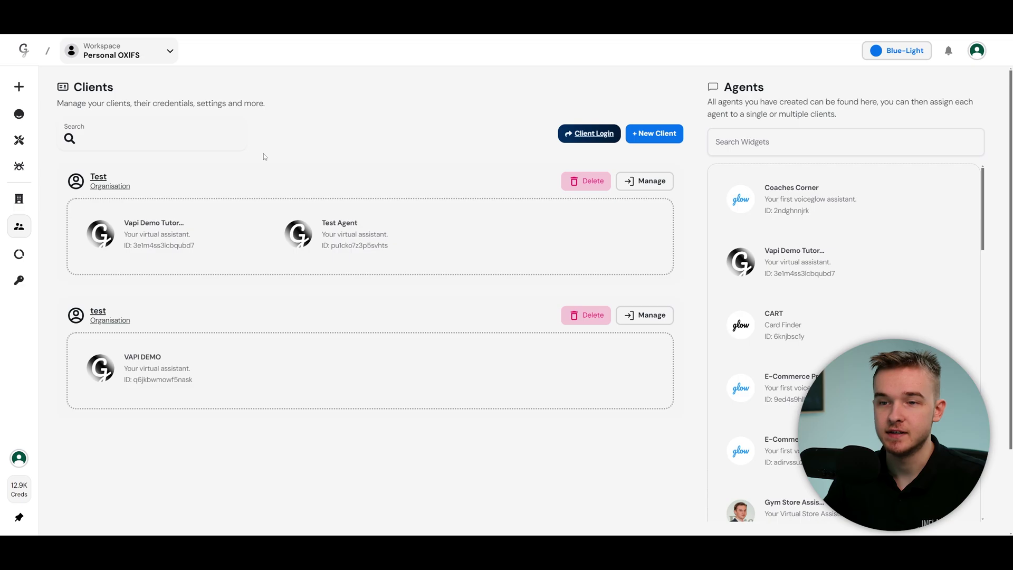
- Open the new user form for the first Test client organisation and enable Org Admin access
{"action": "left_click", "coordinate": [649, 185]}
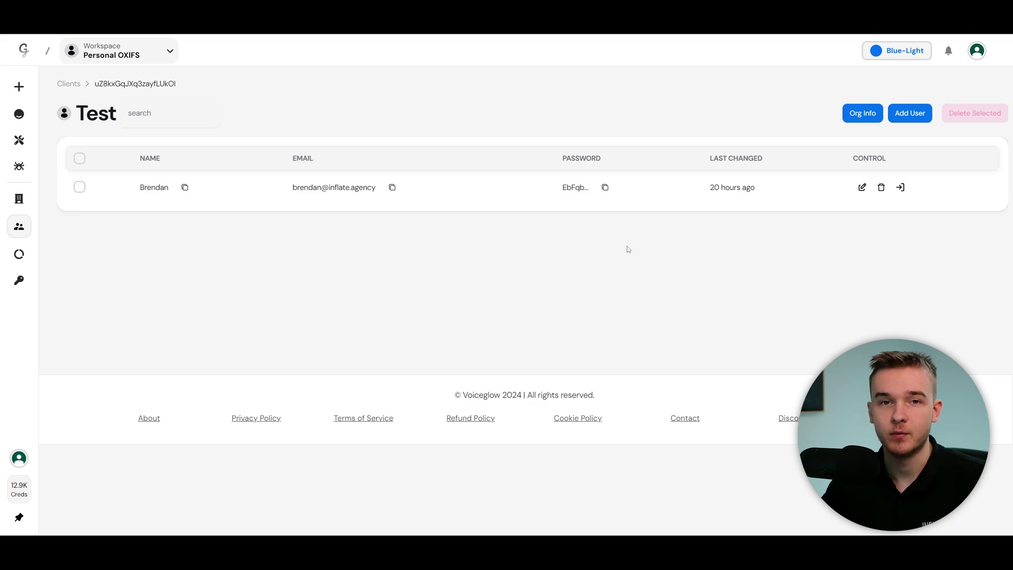
{"action": "left_click", "coordinate": [910, 113]}
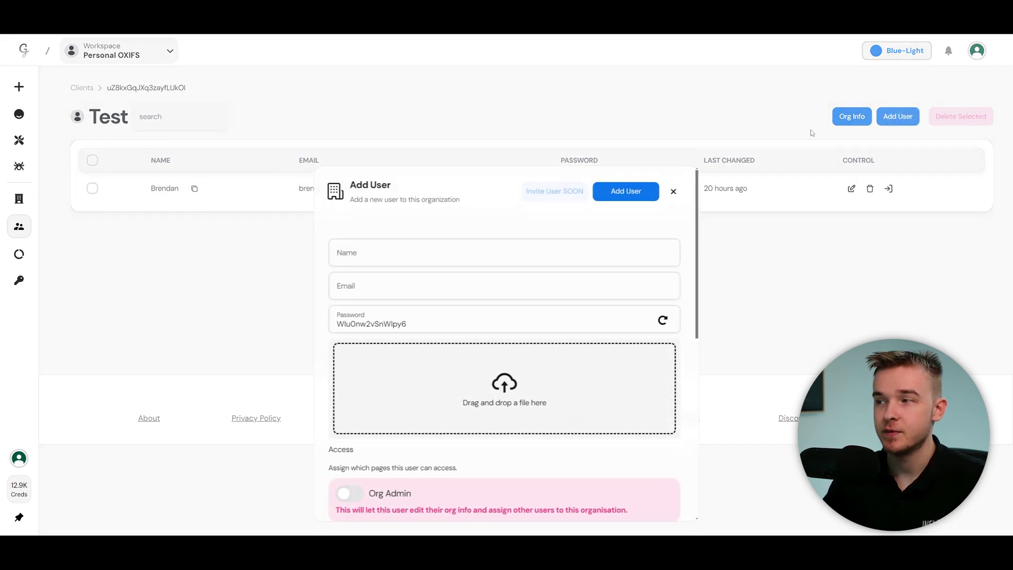
{"action": "scroll", "coordinate": [401, 232], "scroll_direction": "down", "scroll_amount": 1}
{"action": "scroll", "coordinate": [459, 251], "scroll_direction": "up", "scroll_amount": 1}
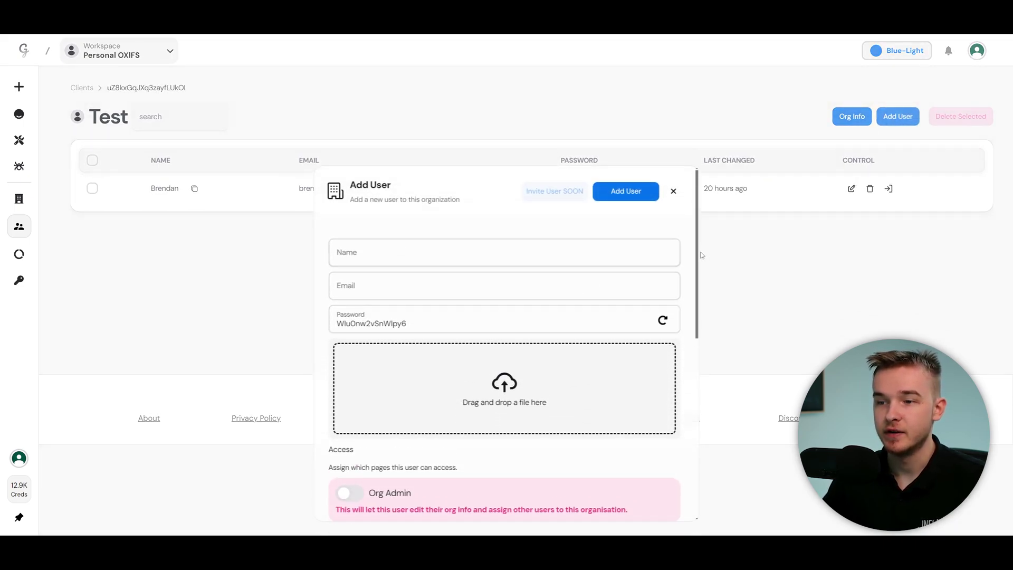
{"action": "scroll", "coordinate": [699, 250], "scroll_direction": "down", "scroll_amount": 2}
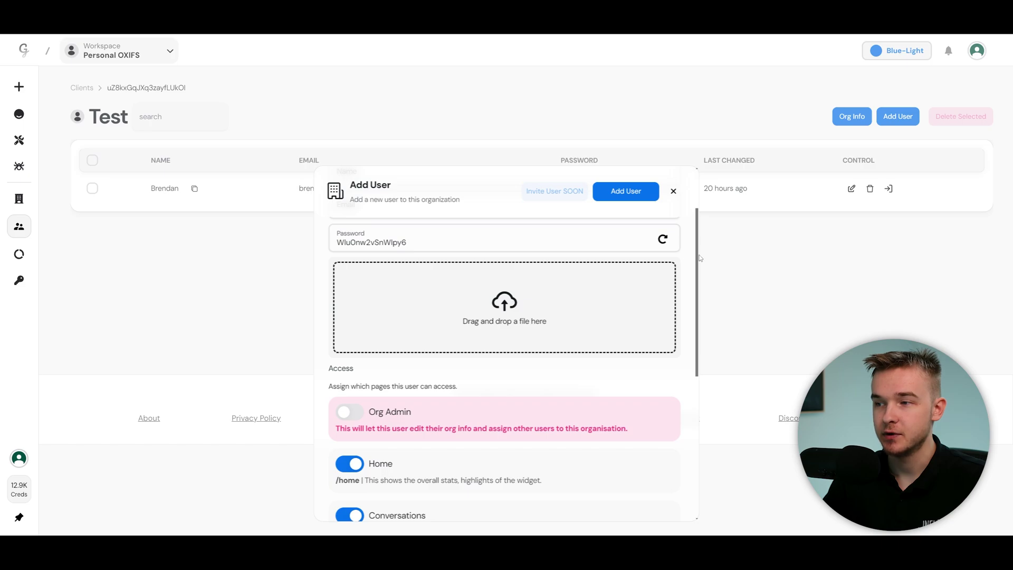
{"action": "scroll", "coordinate": [698, 254], "scroll_direction": "down", "scroll_amount": 4}
{"action": "left_click", "coordinate": [350, 256]}
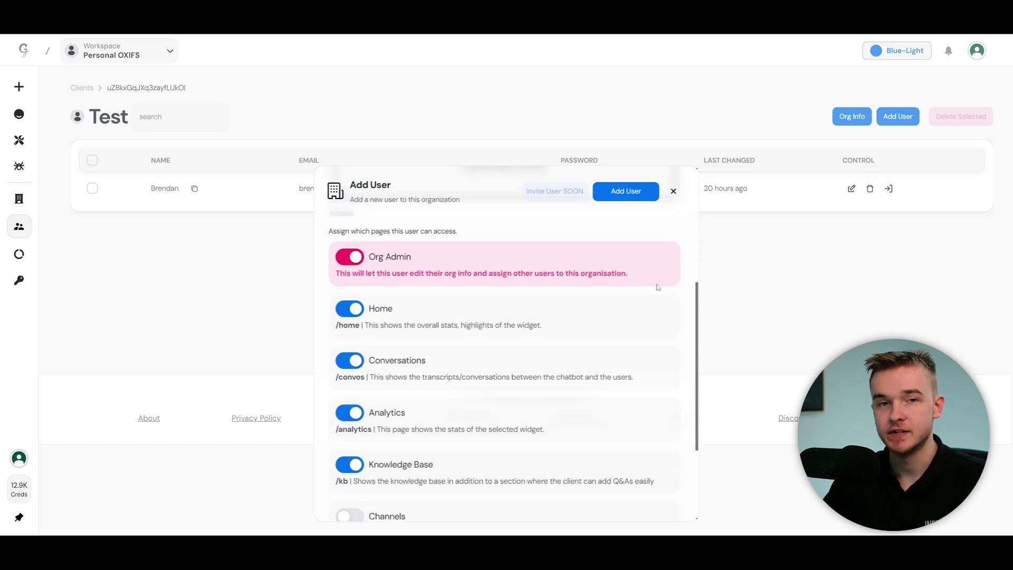
- Examine the new user's page access options from Home through Settings
{"action": "left_click_drag", "start_coordinate": [697, 291], "coordinate": [695, 304]}
{"action": "scroll", "coordinate": [676, 312], "scroll_direction": "down", "scroll_amount": 3}
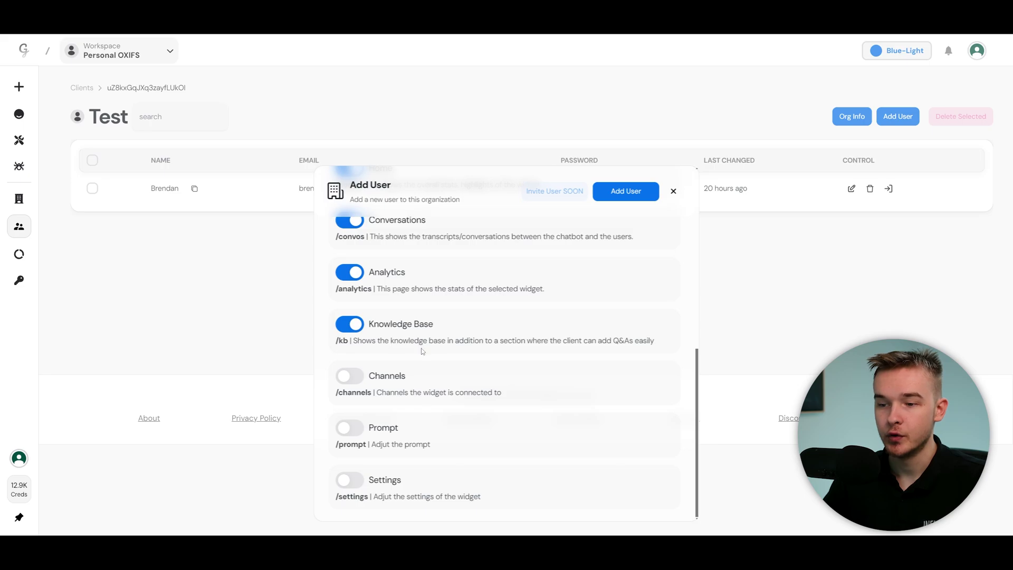
{"action": "scroll", "coordinate": [464, 394], "scroll_direction": "up", "scroll_amount": 3}
{"action": "scroll", "coordinate": [465, 394], "scroll_direction": "down", "scroll_amount": 3}
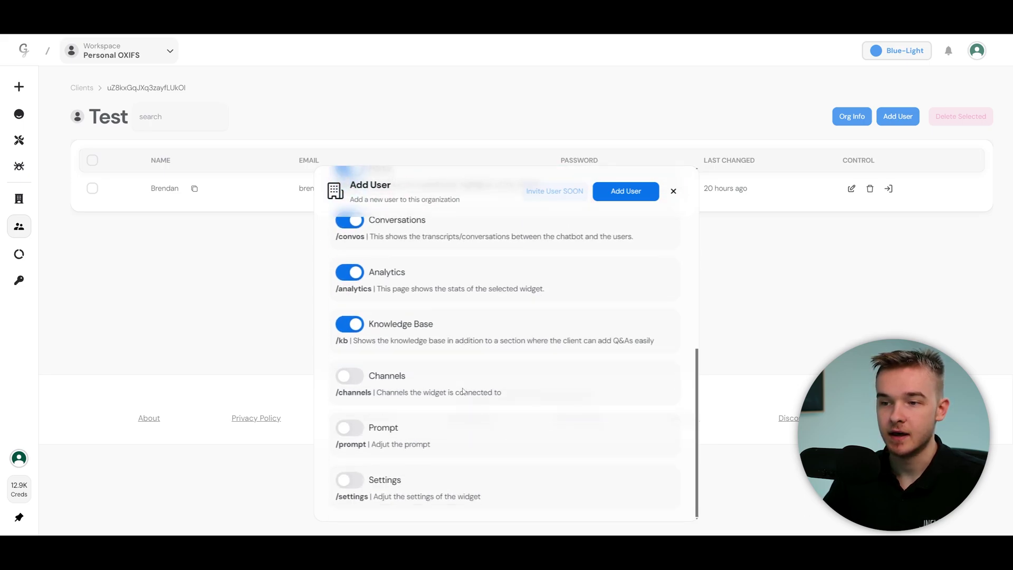
{"action": "scroll", "coordinate": [451, 389], "scroll_direction": "up", "scroll_amount": 4}
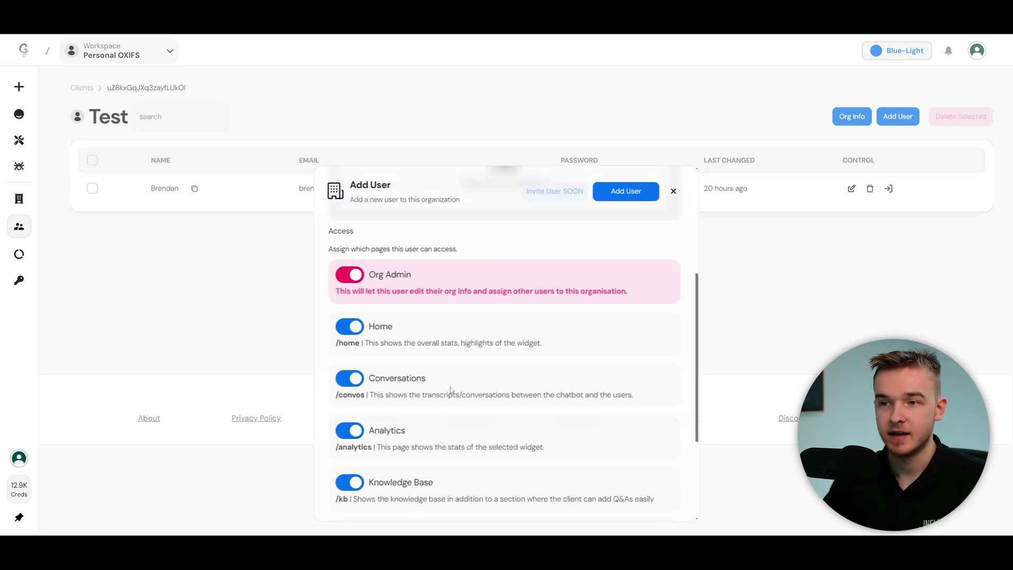
{"action": "scroll", "coordinate": [451, 388], "scroll_direction": "up", "scroll_amount": 4}
{"action": "scroll", "coordinate": [451, 390], "scroll_direction": "down", "scroll_amount": 5}
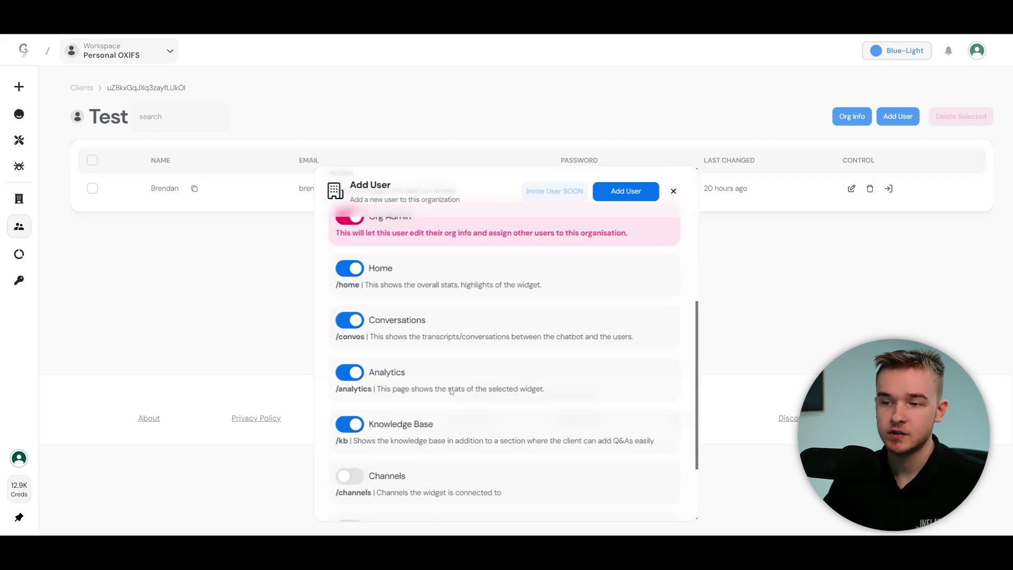
{"action": "scroll", "coordinate": [451, 389], "scroll_direction": "down", "scroll_amount": 2}
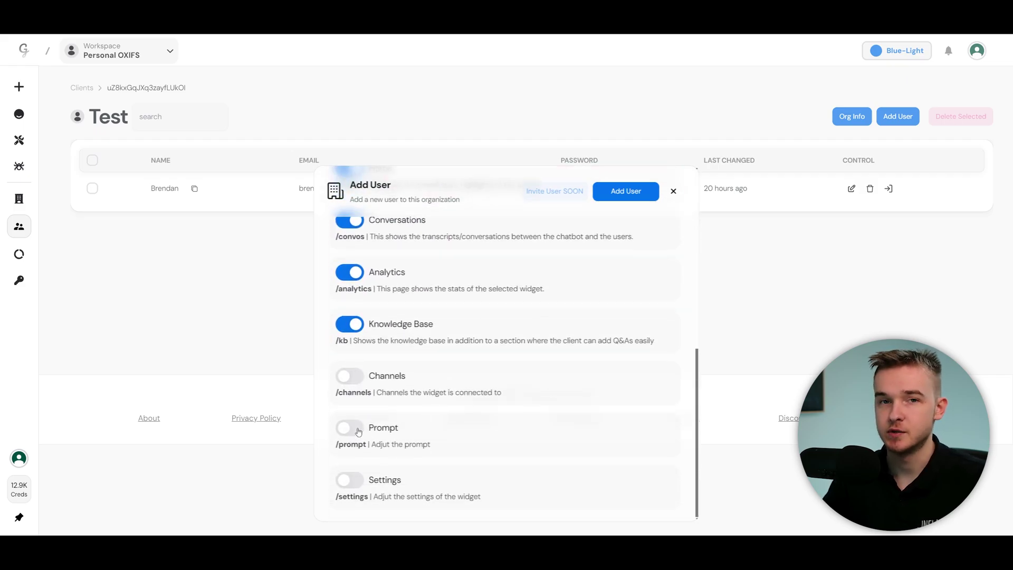
- Toggle the new user's Prompt access on and back off, and close the form without adding the user
{"action": "left_click", "coordinate": [357, 433]}
{"action": "left_click", "coordinate": [357, 433]}
{"action": "scroll", "coordinate": [417, 422], "scroll_direction": "up", "scroll_amount": 3}
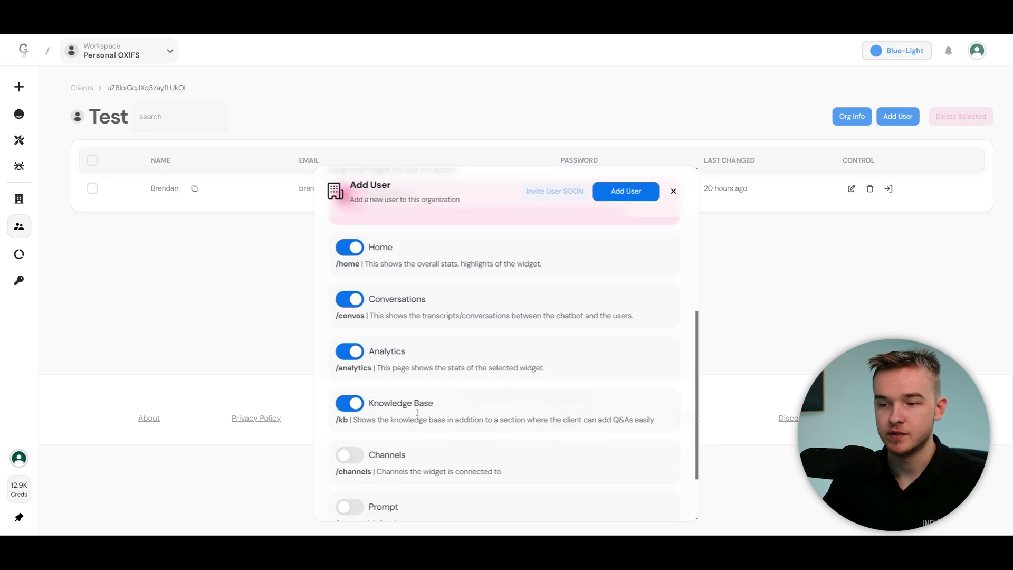
{"action": "scroll", "coordinate": [389, 351], "scroll_direction": "down", "scroll_amount": 1}
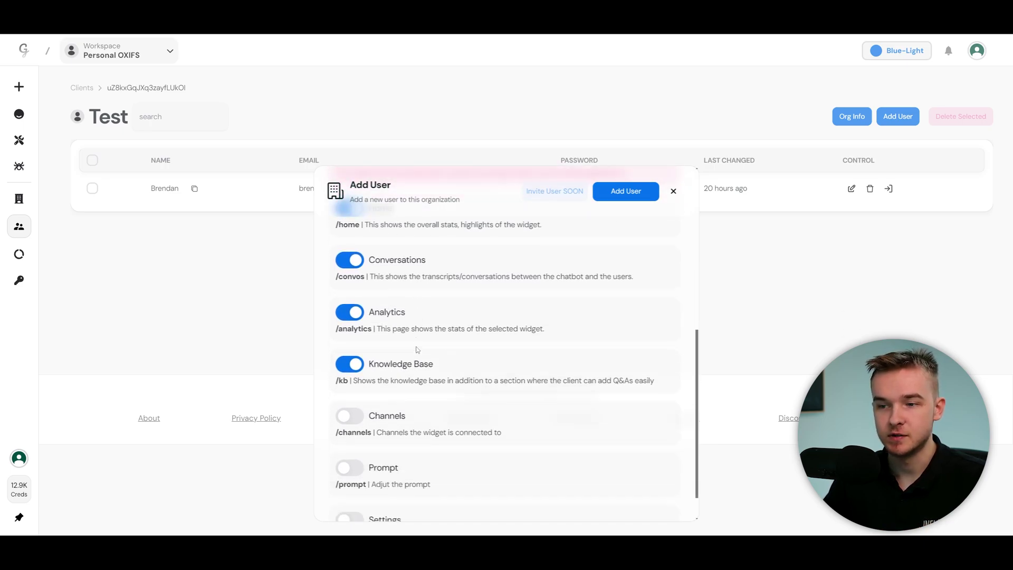
{"action": "scroll", "coordinate": [417, 349], "scroll_direction": "down", "scroll_amount": 2}
{"action": "scroll", "coordinate": [470, 439], "scroll_direction": "up", "scroll_amount": 4}
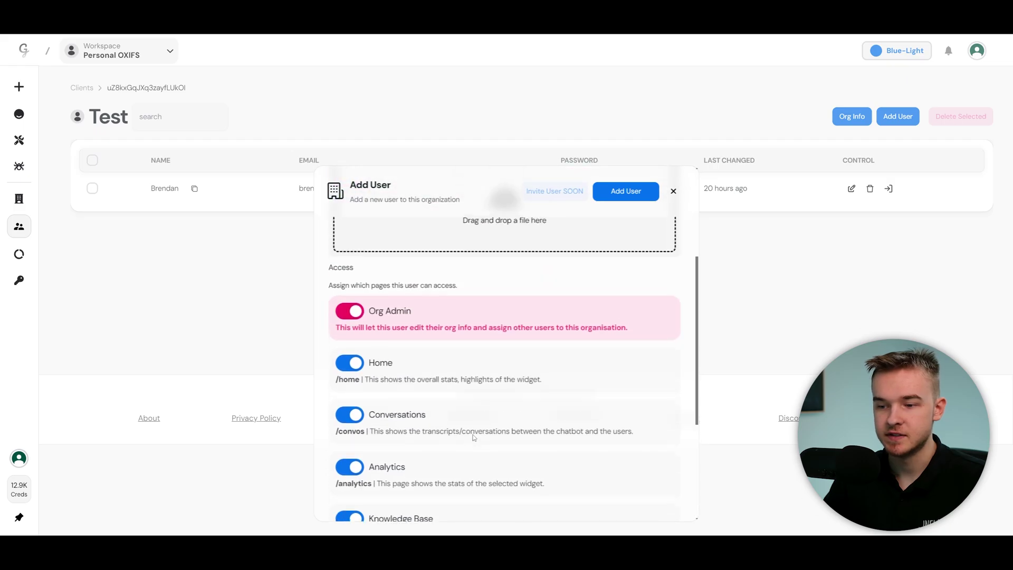
{"action": "scroll", "coordinate": [467, 415], "scroll_direction": "down", "scroll_amount": 4}
{"action": "scroll", "coordinate": [510, 380], "scroll_direction": "up", "scroll_amount": 3}
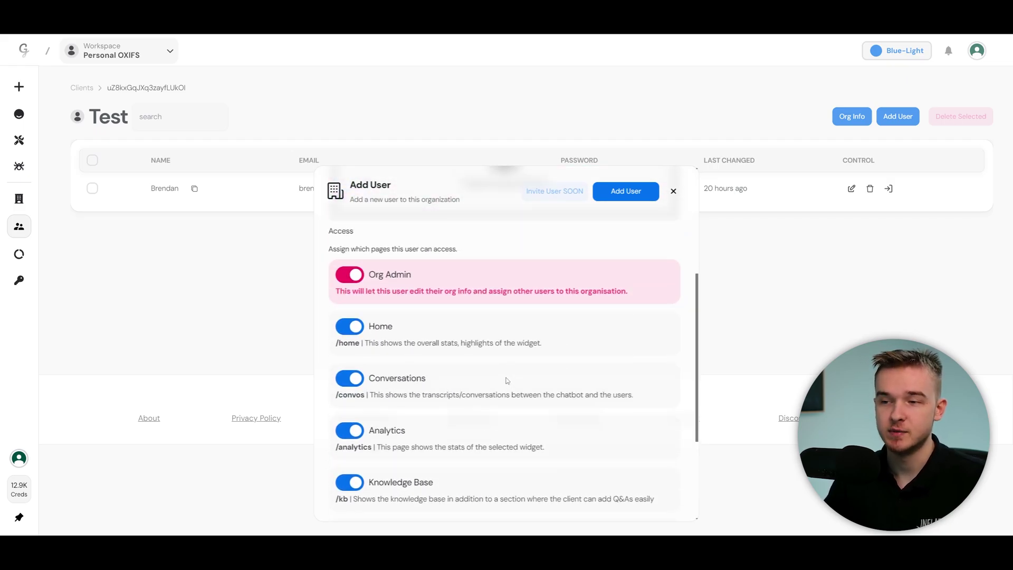
{"action": "scroll", "coordinate": [557, 371], "scroll_direction": "up", "scroll_amount": 3}
{"action": "left_click", "coordinate": [719, 248]}
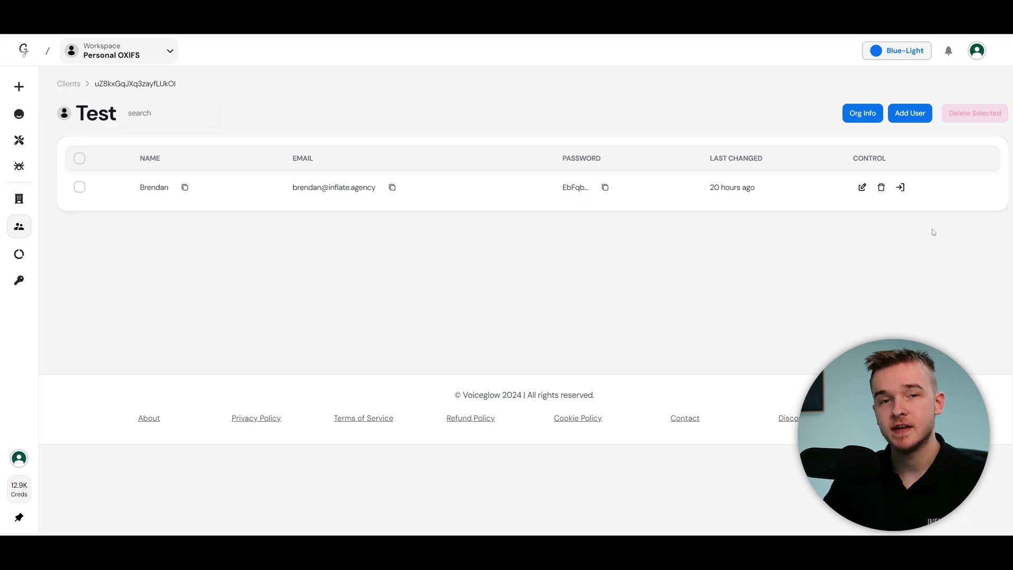
- Log in to the client dashboard as the Test organisation's user and view the organisation's info, closing it unchanged
{"action": "left_click", "coordinate": [901, 188]}
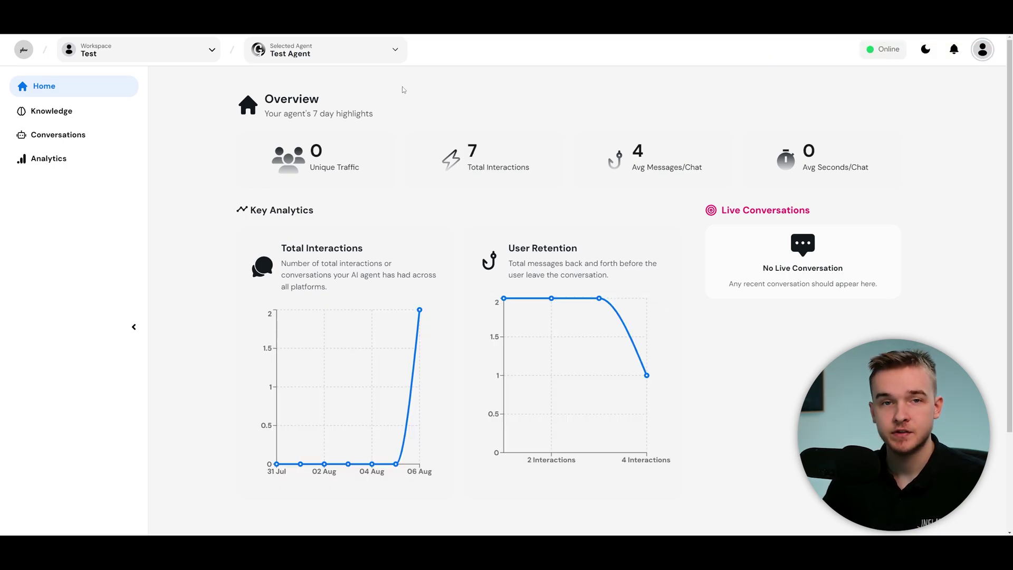
{"action": "left_click", "coordinate": [195, 53]}
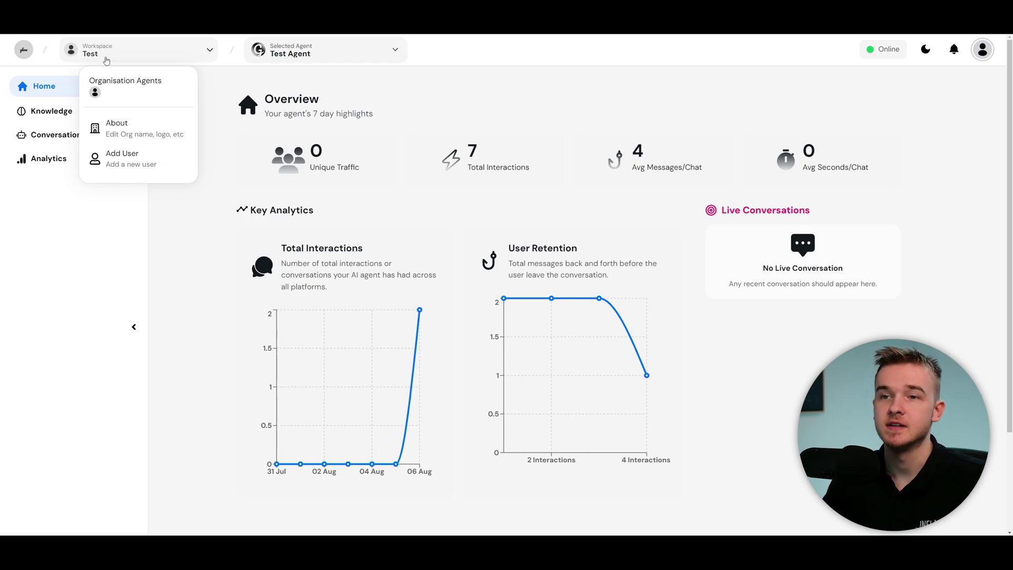
{"action": "left_click", "coordinate": [126, 128]}
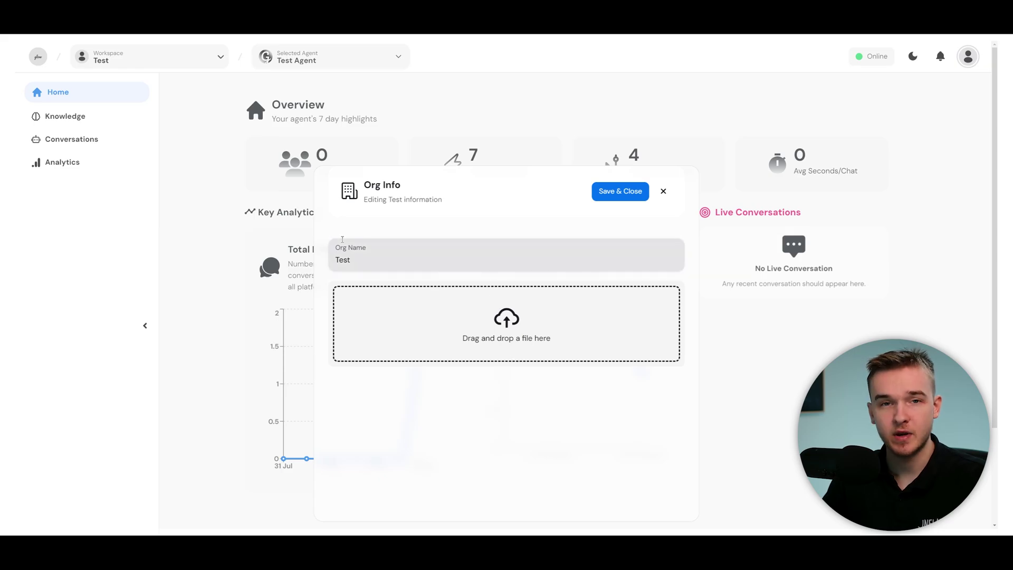
{"action": "left_click", "coordinate": [243, 182]}
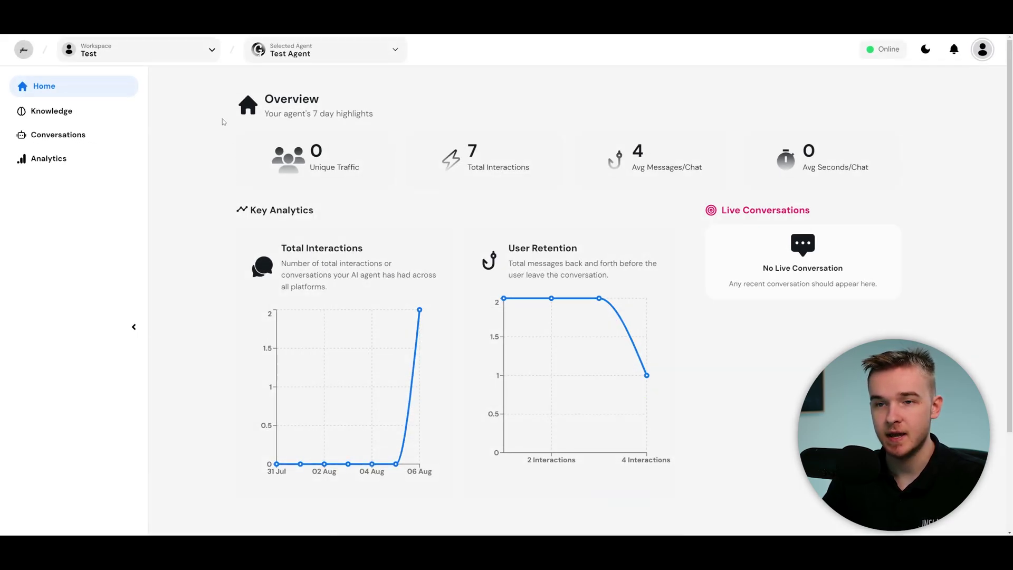
- Check which agents the client can choose from in the dashboard, keeping Test Agent selected
{"action": "left_click", "coordinate": [295, 53]}
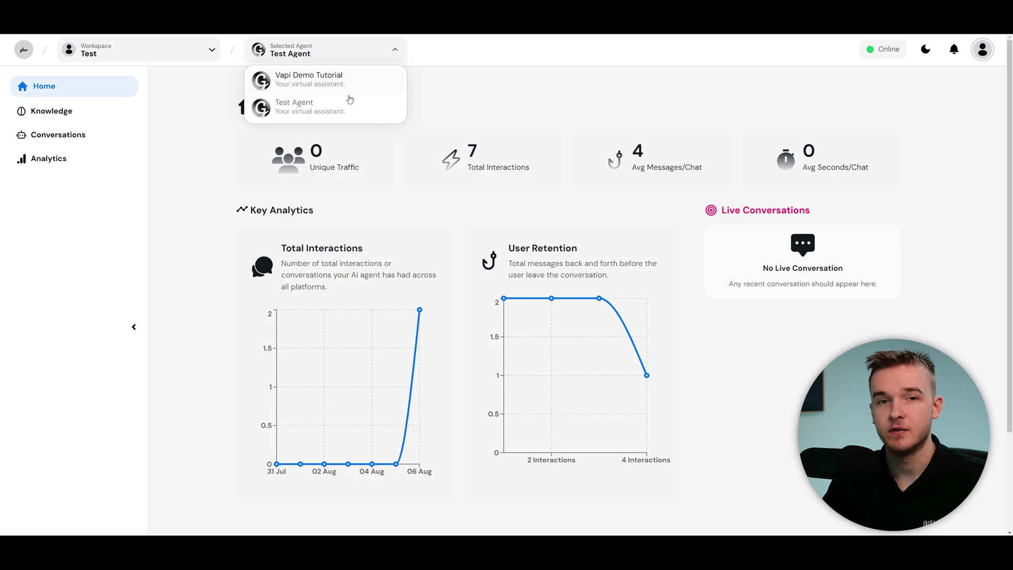
{"action": "left_click", "coordinate": [496, 79]}
{"action": "left_click", "coordinate": [327, 50]}
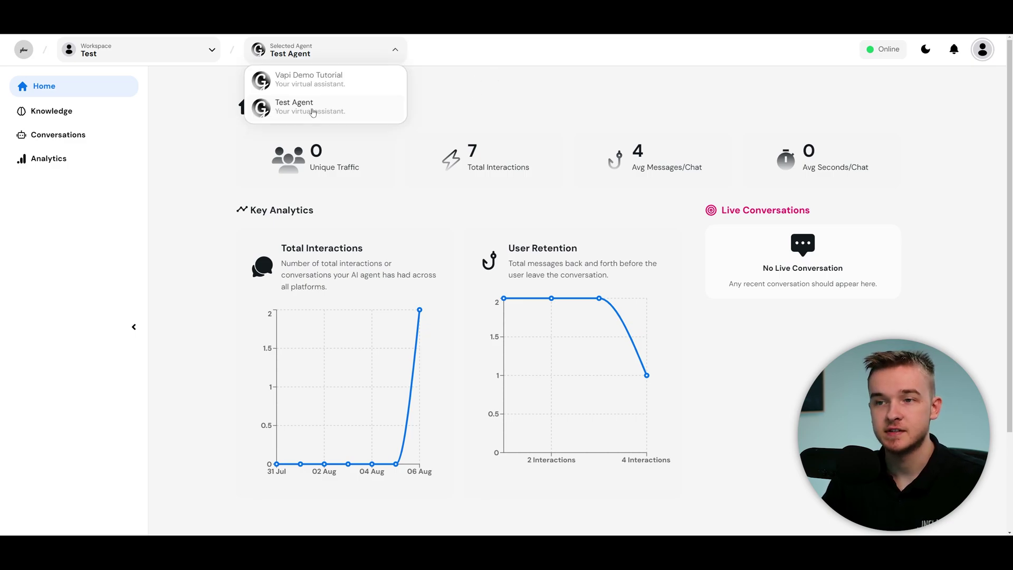
{"action": "left_click", "coordinate": [468, 110]}
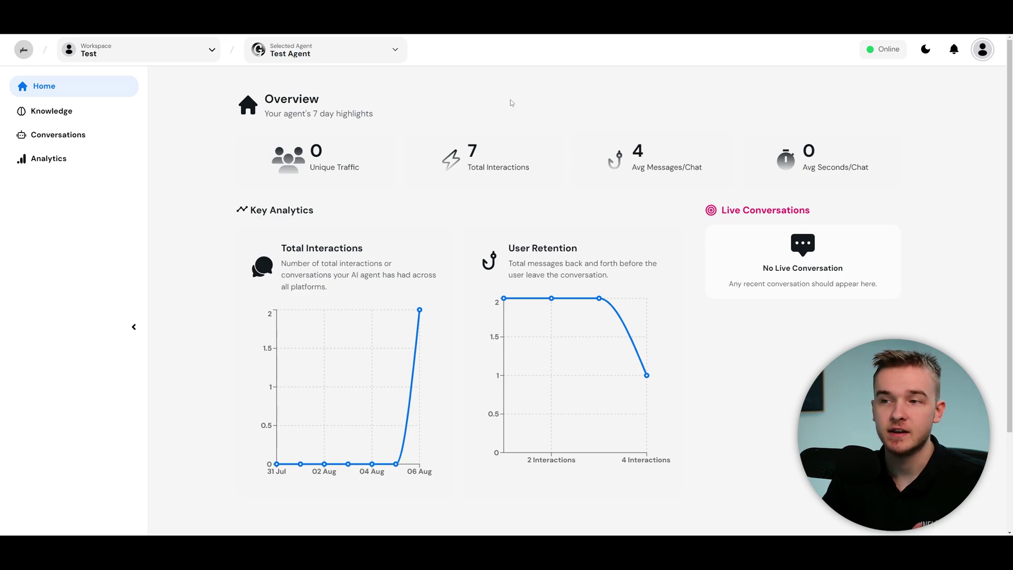
- Review the latest call's recording and transcript in the client's conversations, and return to the dashboard overview
{"action": "left_click", "coordinate": [121, 135]}
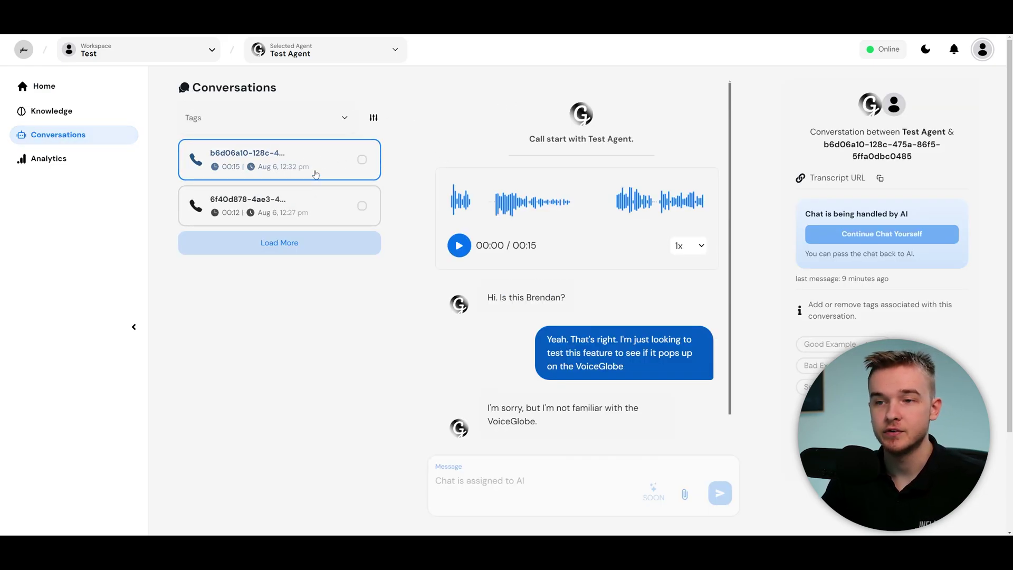
{"action": "scroll", "coordinate": [572, 221], "scroll_direction": "down", "scroll_amount": 2}
{"action": "scroll", "coordinate": [597, 301], "scroll_direction": "up", "scroll_amount": 2}
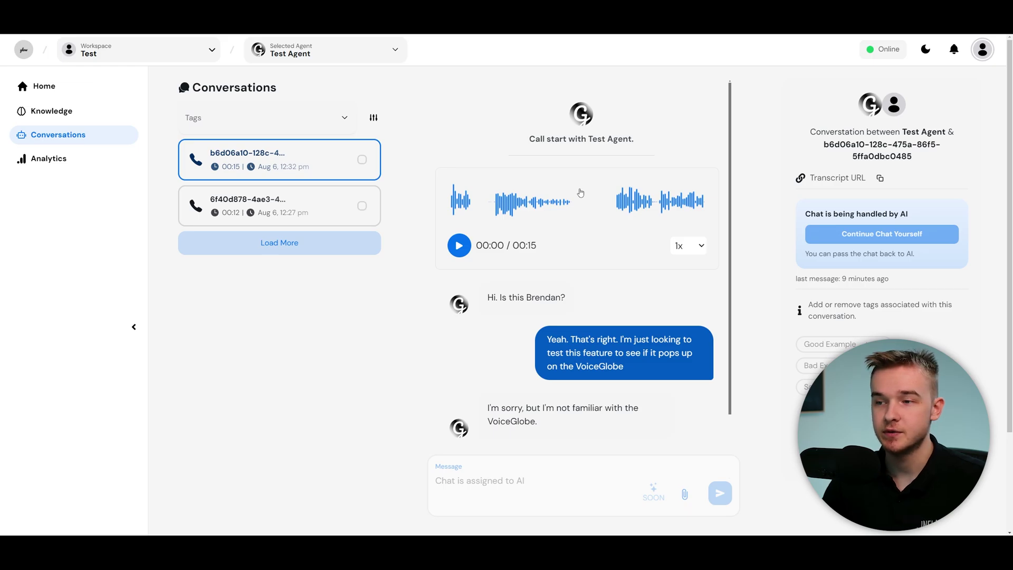
{"action": "left_click", "coordinate": [22, 53]}
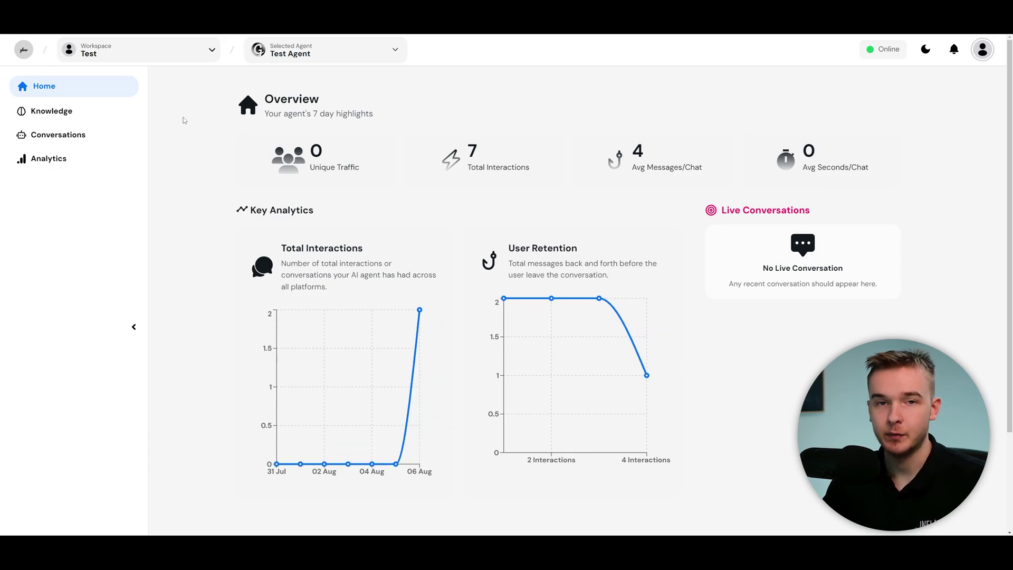
- Examine Test Agent's analytics in the client dashboard, including usage, intents, total conversations and user retention
{"action": "left_click", "coordinate": [58, 134]}
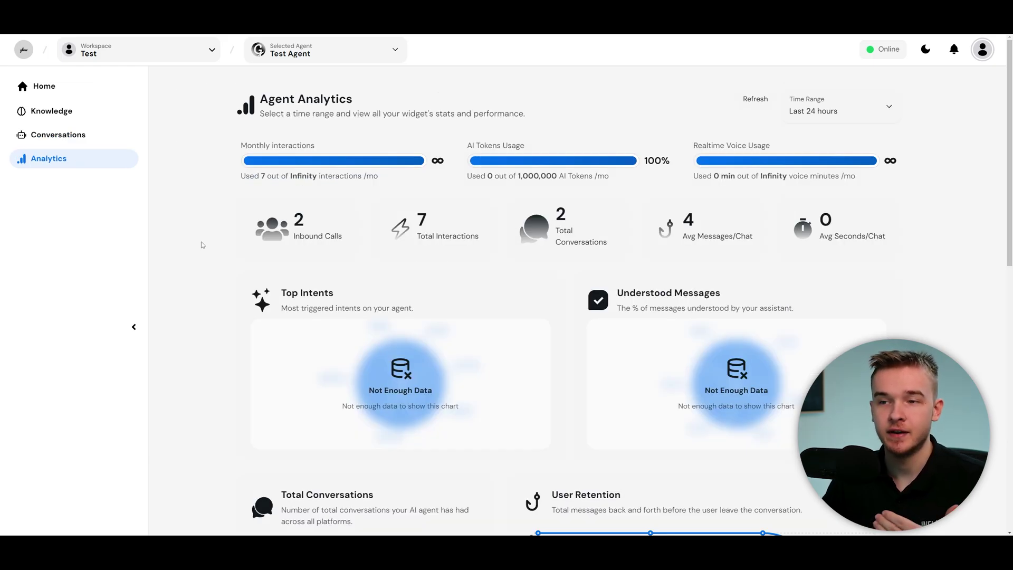
{"action": "scroll", "coordinate": [853, 246], "scroll_direction": "down", "scroll_amount": 5}
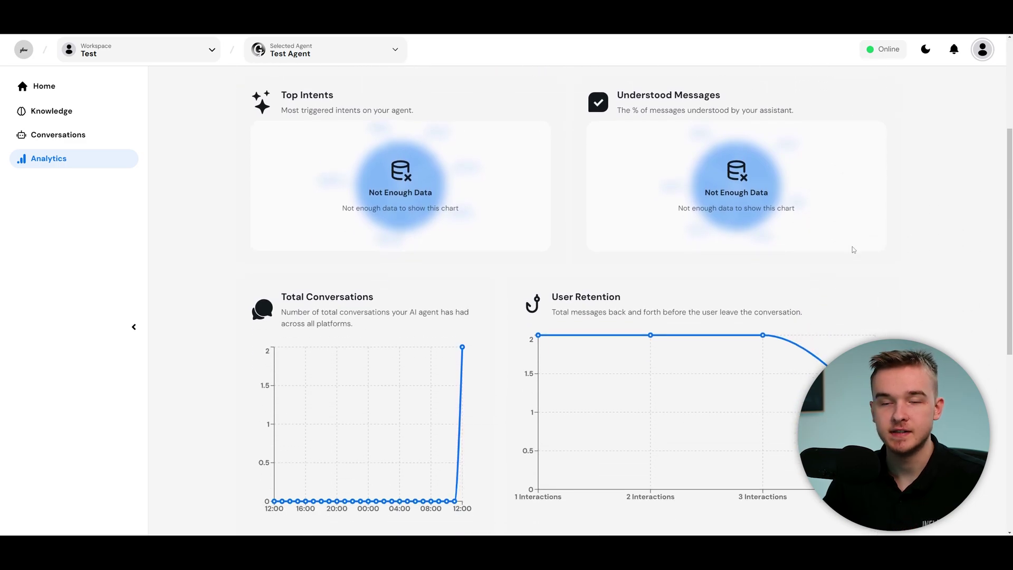
{"action": "scroll", "coordinate": [853, 245], "scroll_direction": "down", "scroll_amount": 3}
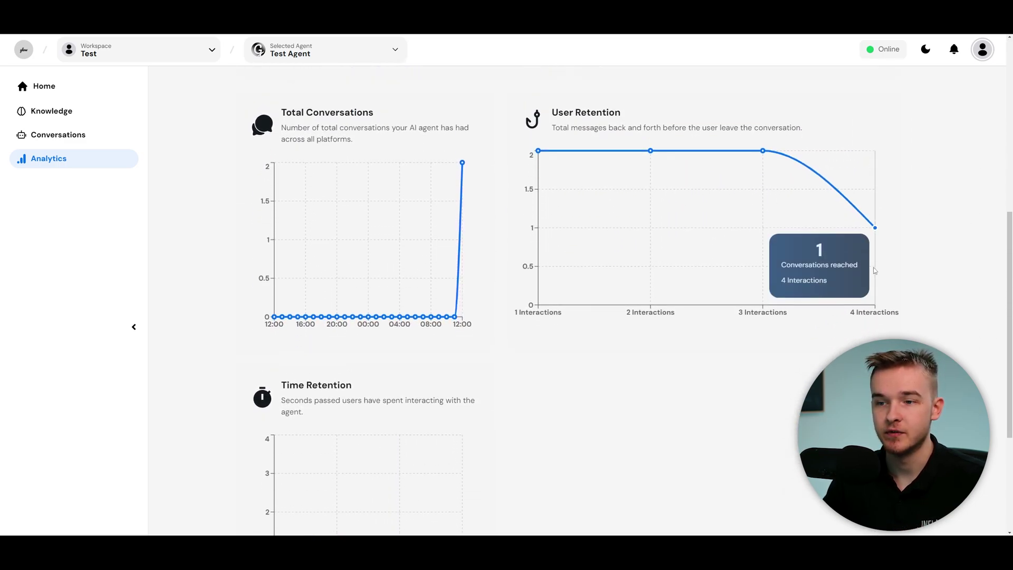
{"action": "scroll", "coordinate": [515, 200], "scroll_direction": "up", "scroll_amount": 3}
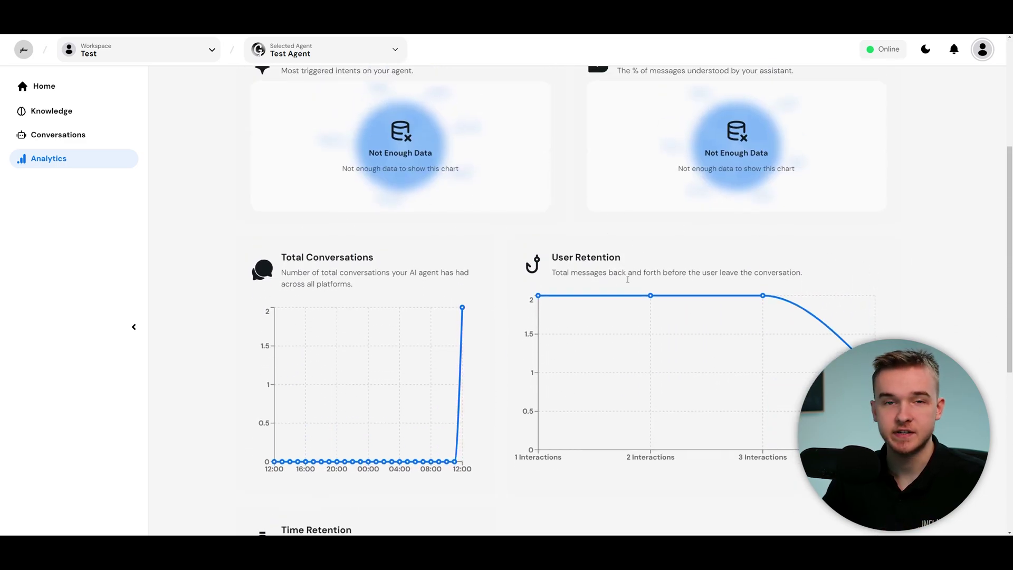
{"action": "scroll", "coordinate": [319, 238], "scroll_direction": "up", "scroll_amount": 3}
{"action": "scroll", "coordinate": [334, 258], "scroll_direction": "up", "scroll_amount": 2}
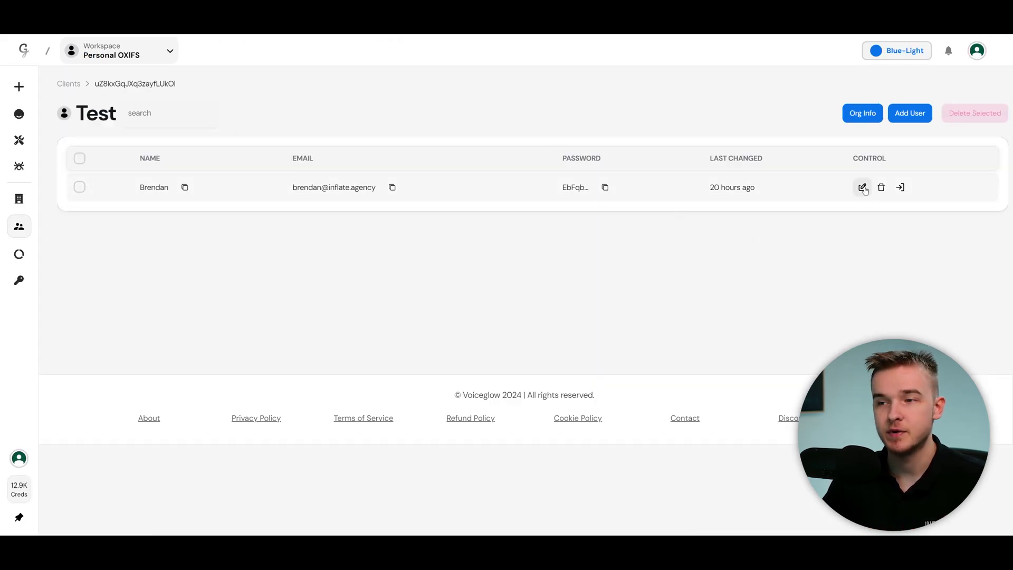
- Enable the Channels, Prompt and Settings pages in the Test organisation user's dashboard access and close the user editor
{"action": "left_click", "coordinate": [862, 187]}
{"action": "scroll", "coordinate": [441, 347], "scroll_direction": "down", "scroll_amount": 5}
{"action": "scroll", "coordinate": [441, 347], "scroll_direction": "down", "scroll_amount": 3}
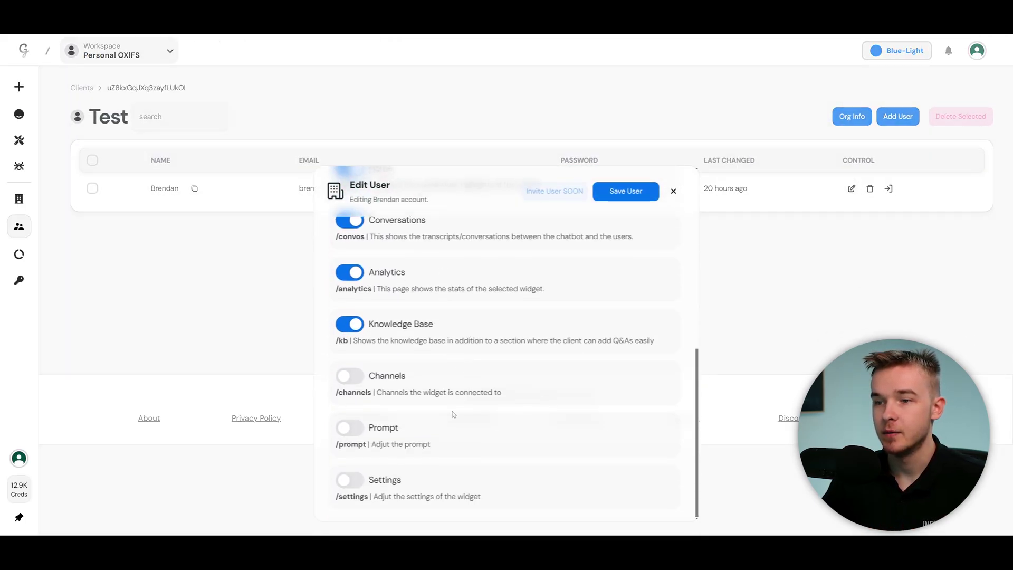
{"action": "left_click", "coordinate": [354, 431]}
{"action": "left_click", "coordinate": [352, 480]}
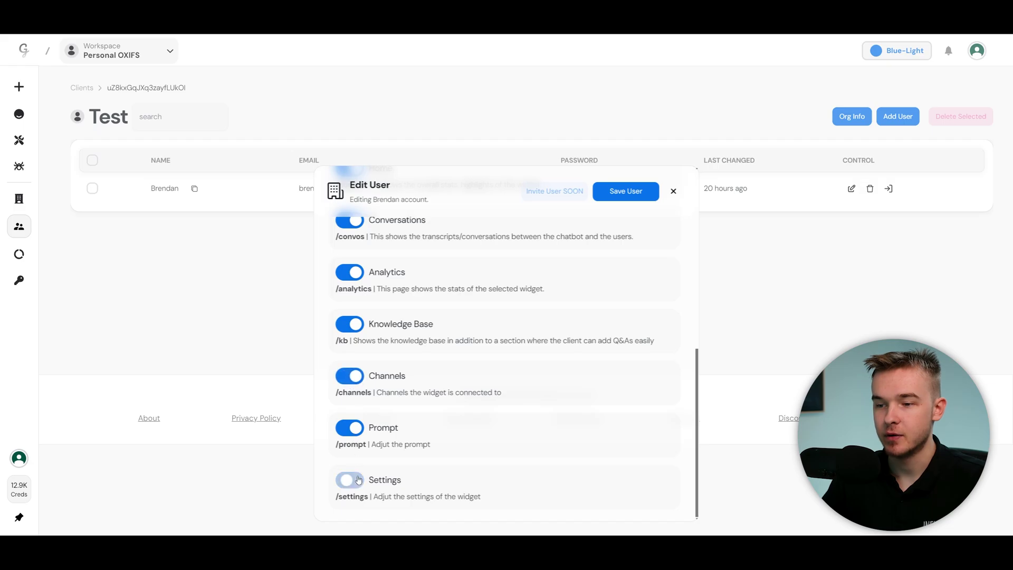
{"action": "left_click", "coordinate": [731, 264]}
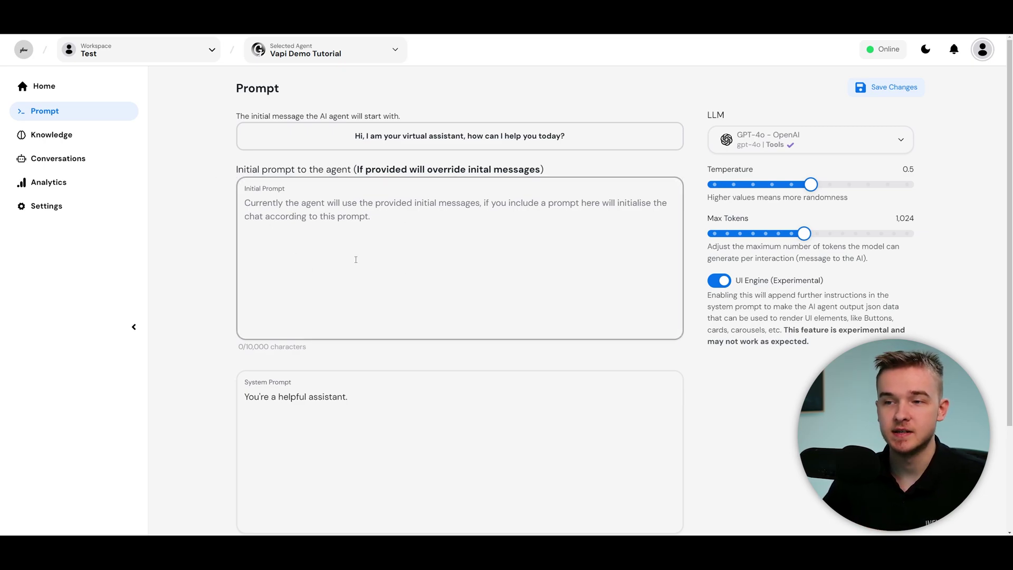
- Review the Vapi Demo Tutorial agent's prompt page in the client dashboard, including the initial prompt override note and system prompt
{"action": "left_click_drag", "start_coordinate": [433, 169], "coordinate": [539, 170]}
{"action": "left_click", "coordinate": [529, 172]}
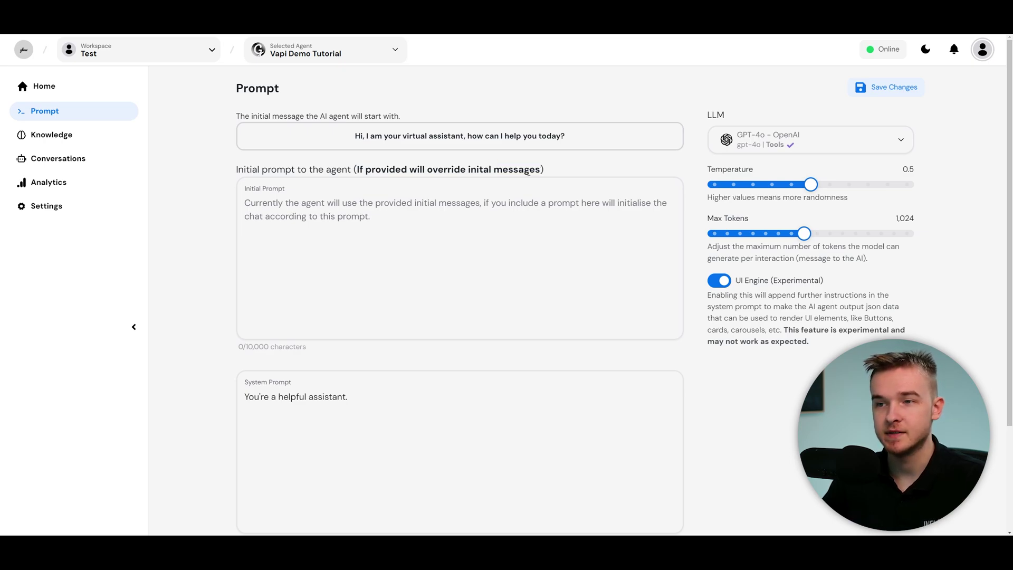
{"action": "scroll", "coordinate": [281, 243], "scroll_direction": "down", "scroll_amount": 2}
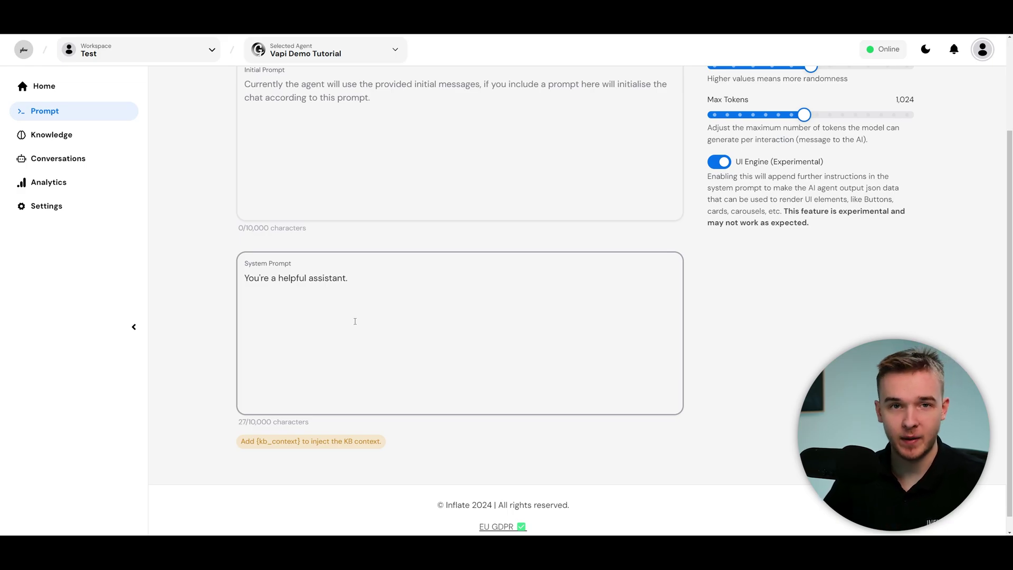
{"action": "scroll", "coordinate": [420, 280], "scroll_direction": "up", "scroll_amount": 2}
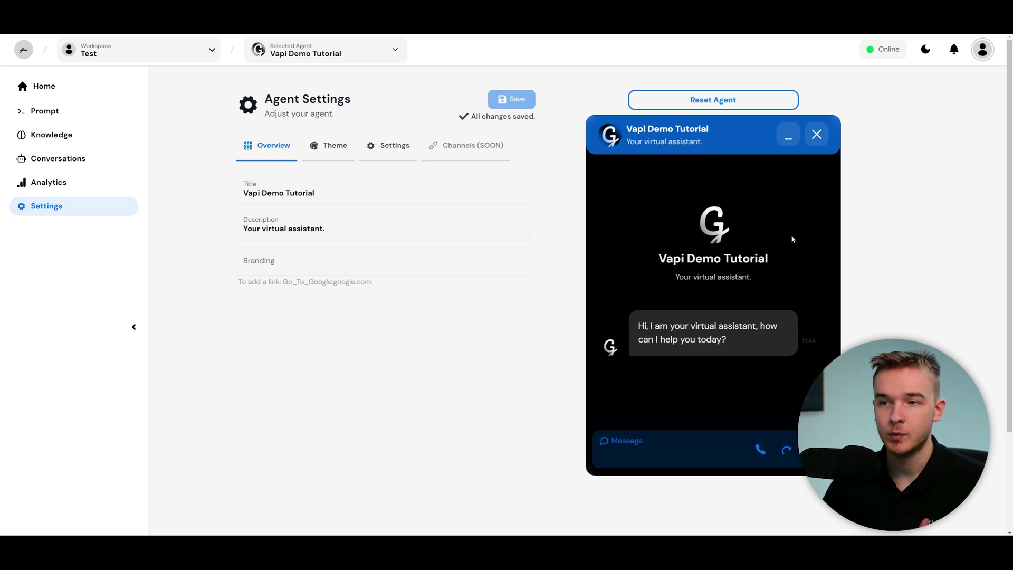
- Review the Vapi Demo Tutorial agent's theme and behaviour settings in the client dashboard, and return to the settings overview
{"action": "left_click", "coordinate": [326, 151]}
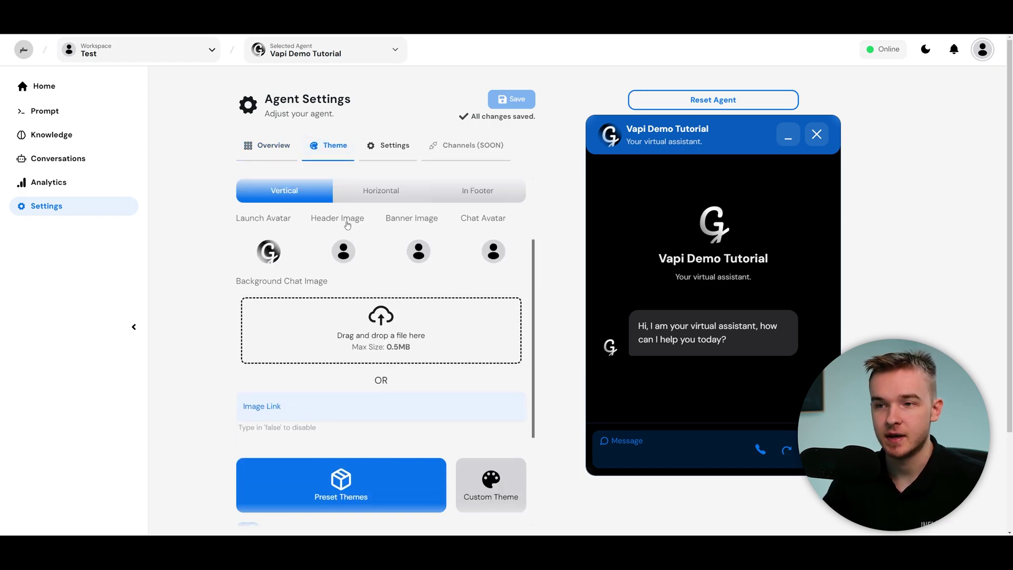
{"action": "left_click", "coordinate": [373, 148]}
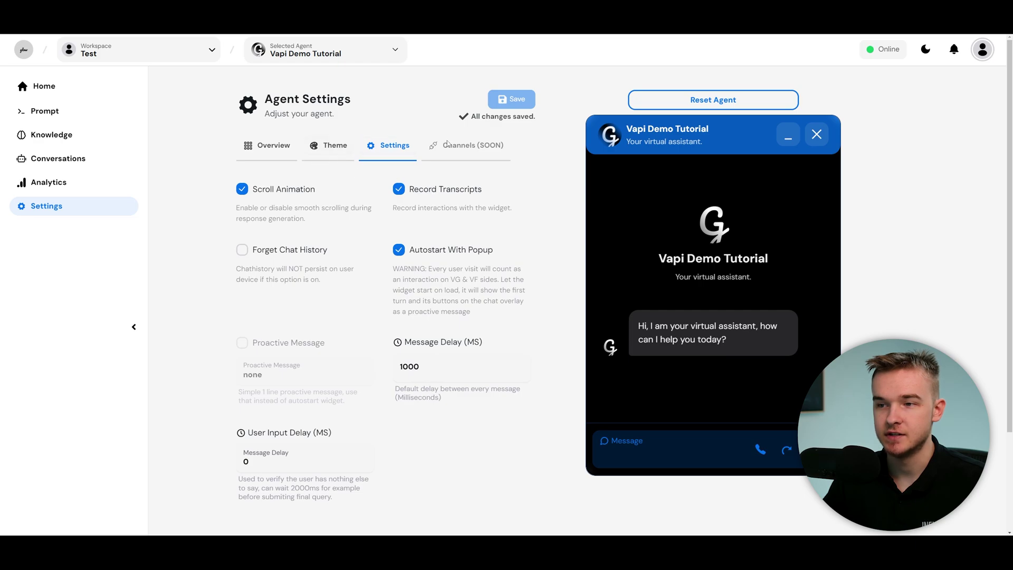
{"action": "left_click", "coordinate": [278, 148]}
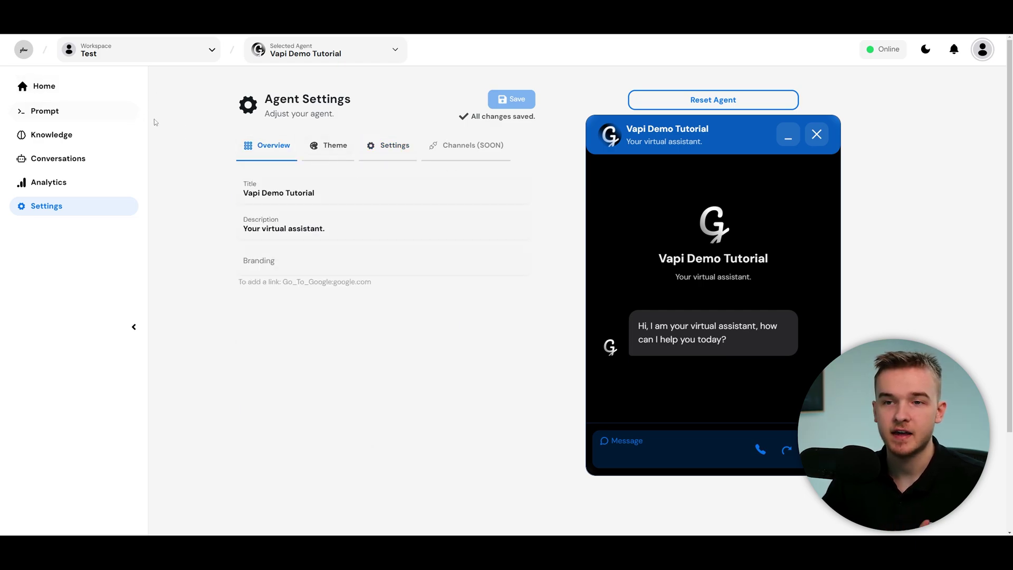